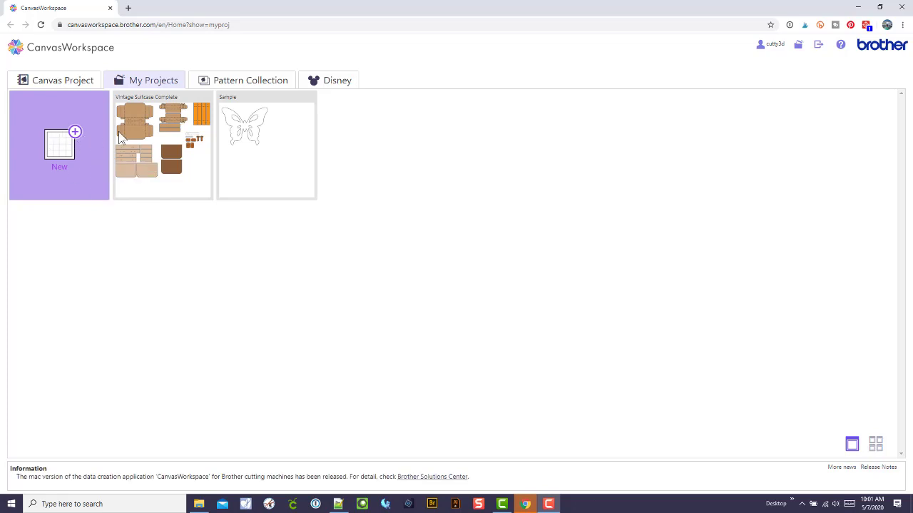
# Open the Vintage-Suitcase folder in File Explorer and position its window up and left
pyautogui.moveTo(171, 153)
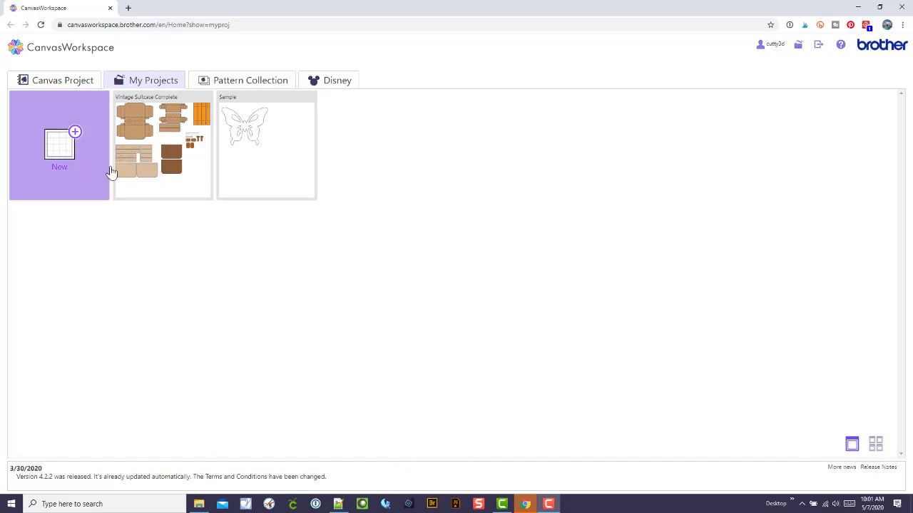
pyautogui.click(197, 505)
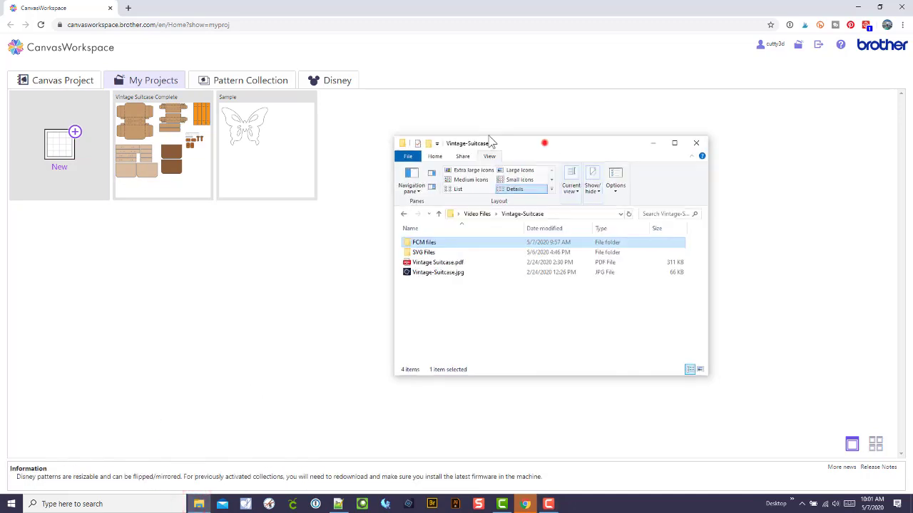
pyautogui.moveTo(472, 138); pyautogui.dragTo(320, 114)
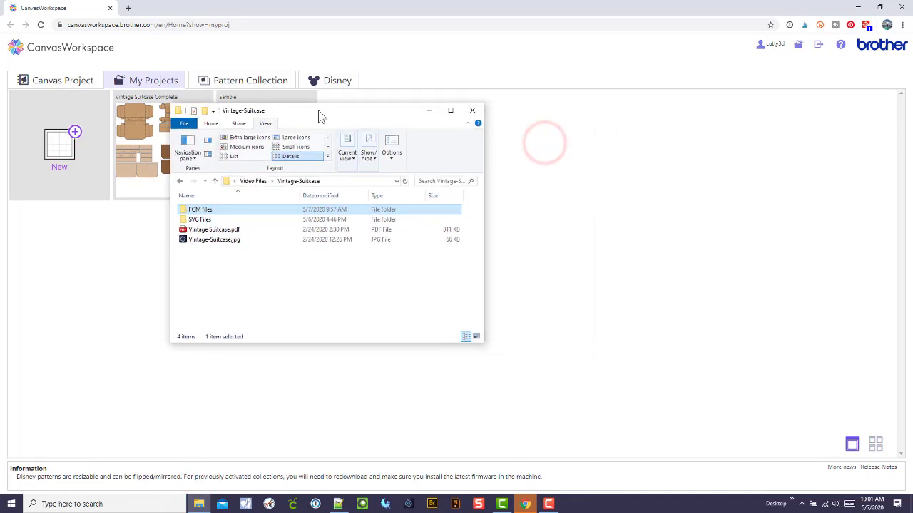
# Open Vintage Suitcase.pdf in Edge on the right side and look over its templates
pyautogui.doubleClick(199, 232)
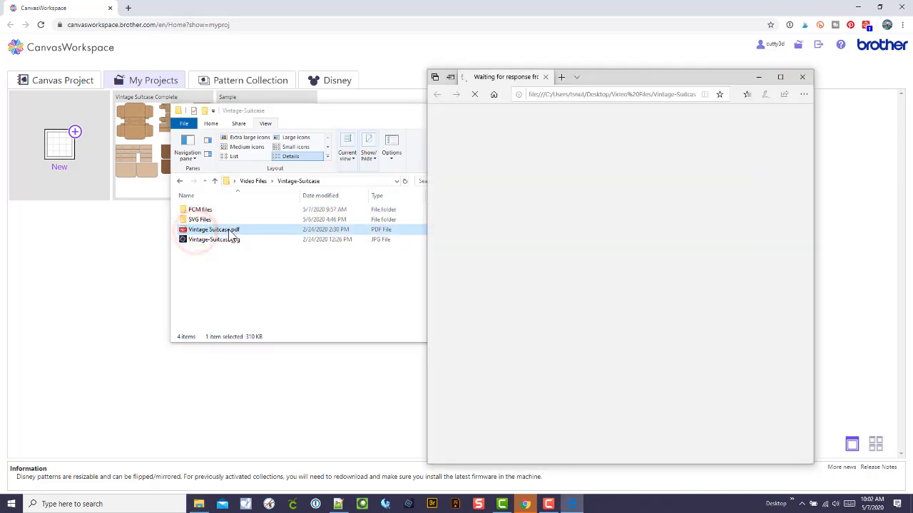
pyautogui.moveTo(614, 77); pyautogui.dragTo(661, 39)
pyautogui.scroll(-6, 651, 145)
pyautogui.scroll(4, 648, 228)
# Bring the Explorer window forward, lower it, and open the SVG Files folder
pyautogui.moveTo(148, 123)
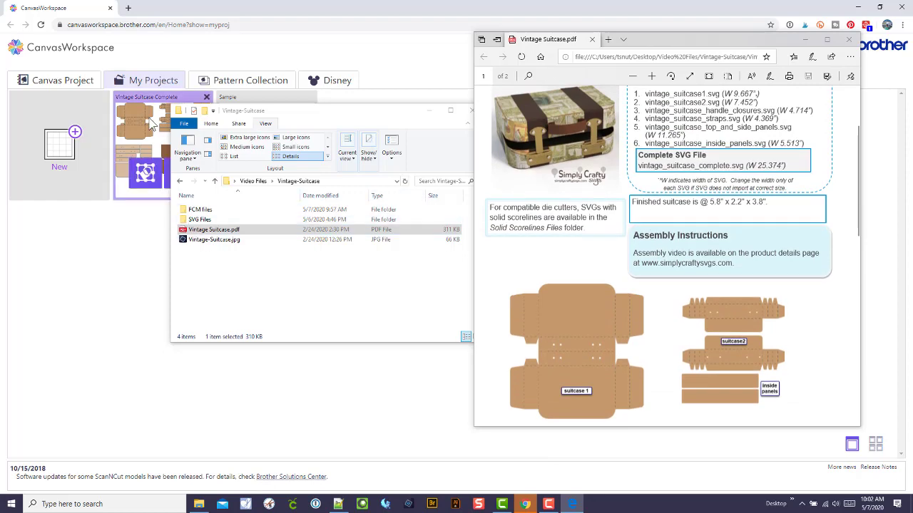
pyautogui.moveTo(242, 111); pyautogui.dragTo(223, 152)
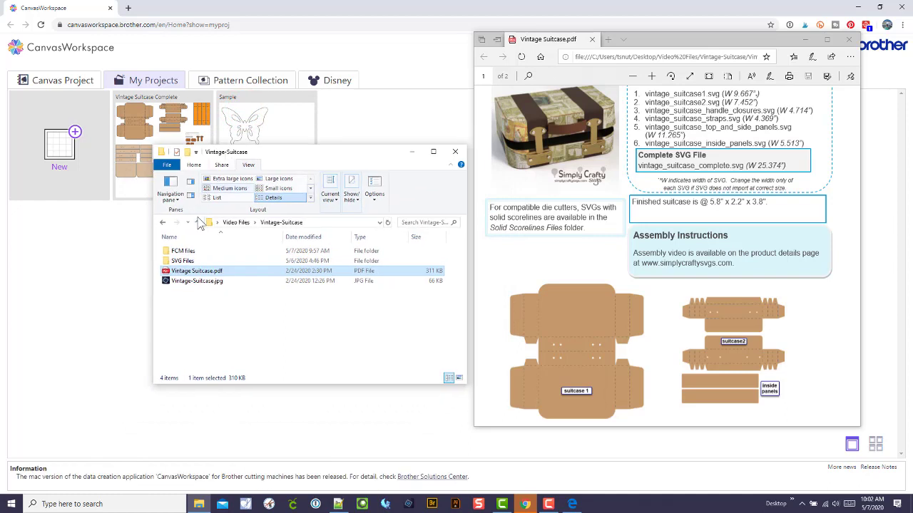
pyautogui.doubleClick(184, 261)
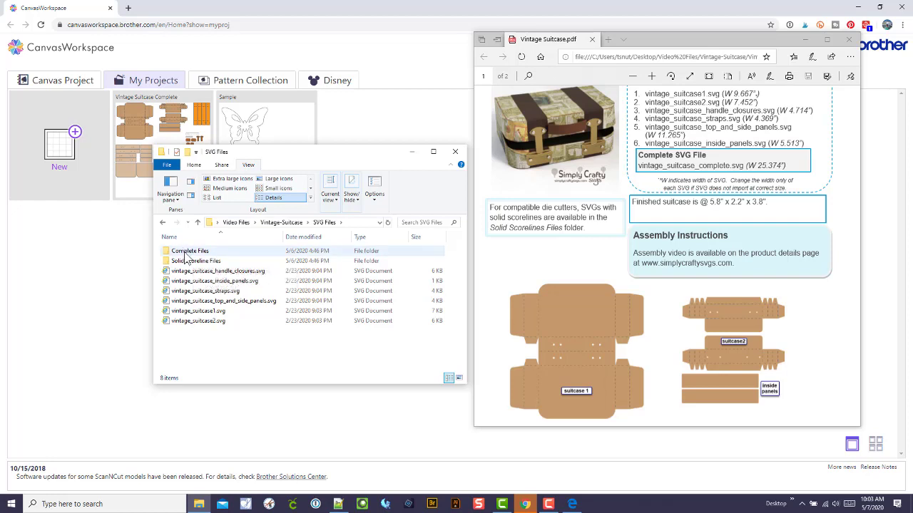
# Check the two SVGs in Complete Files, then return to the CanvasWorkspace My Projects page
pyautogui.doubleClick(187, 252)
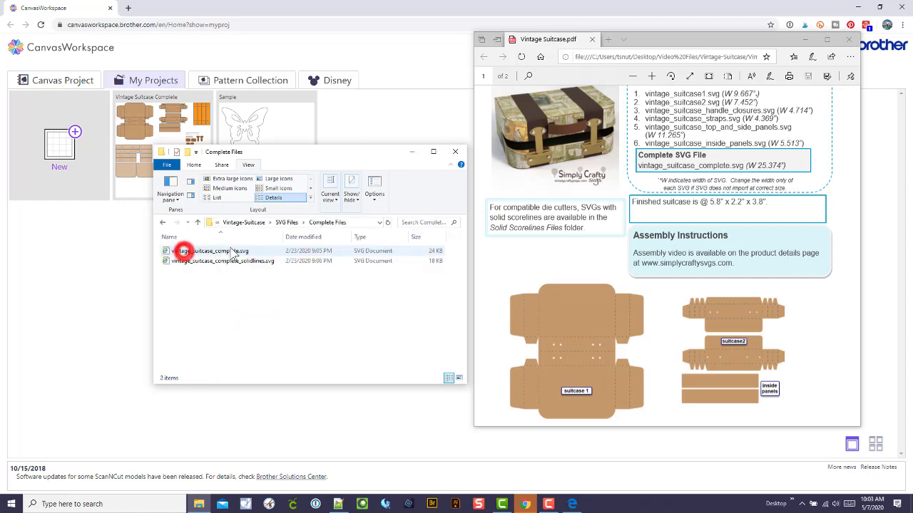
pyautogui.moveTo(268, 149); pyautogui.dragTo(273, 216)
pyautogui.click(178, 151)
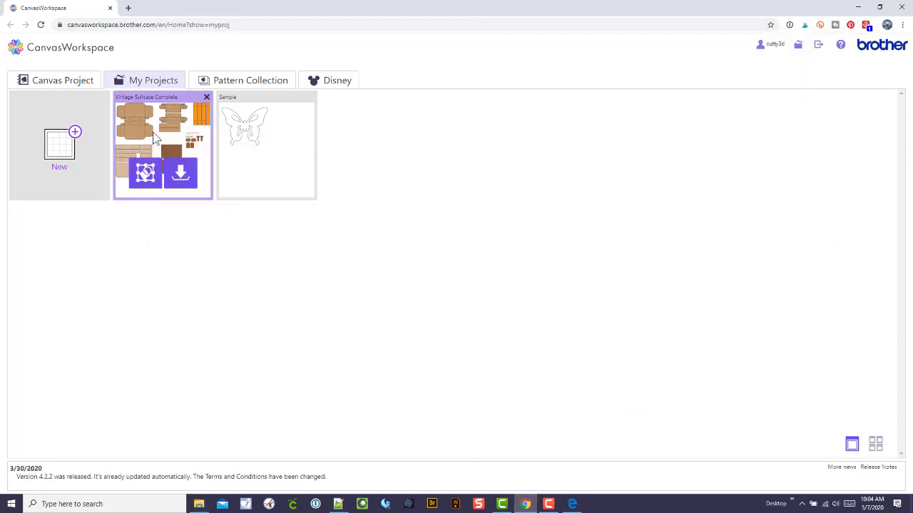
# Open the Vintage Suitcase Complete tile in the CanvasWorkspace editor
pyautogui.click(153, 135)
pyautogui.click(135, 128)
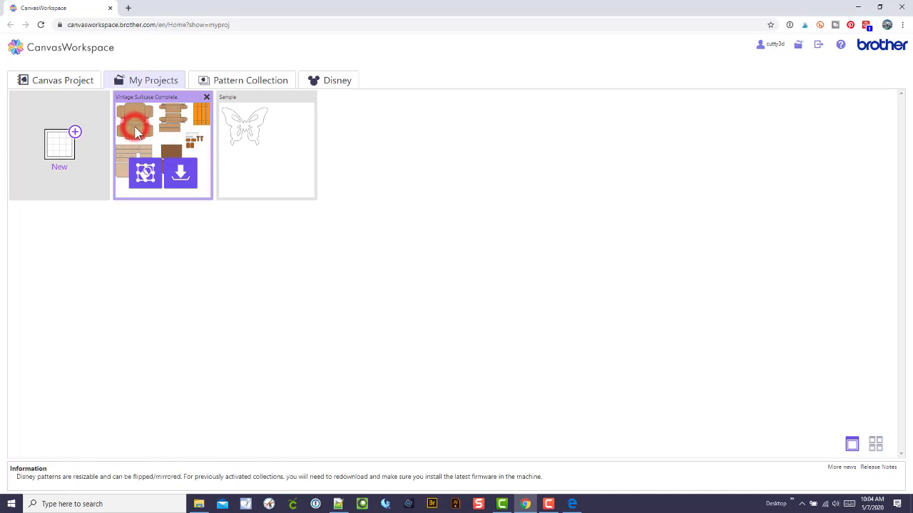
pyautogui.click(147, 178)
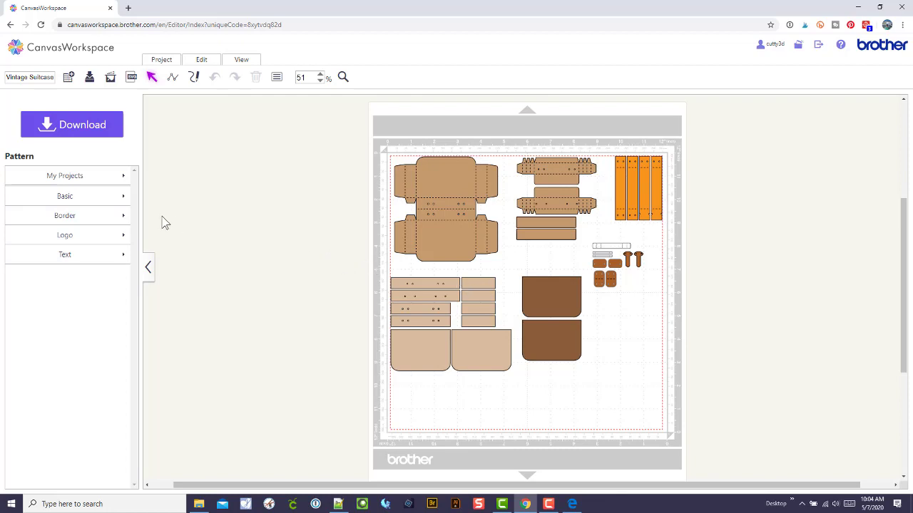
# In a new project, import vintage_suitcase1.svg from Desktop > Video Files > Vintage-Suitcase > SVG Files
pyautogui.click(68, 78)
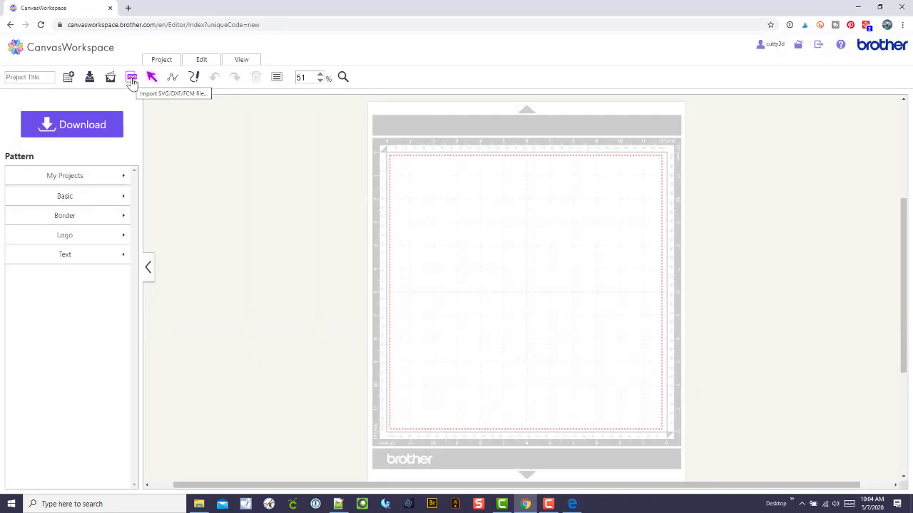
pyautogui.click(131, 78)
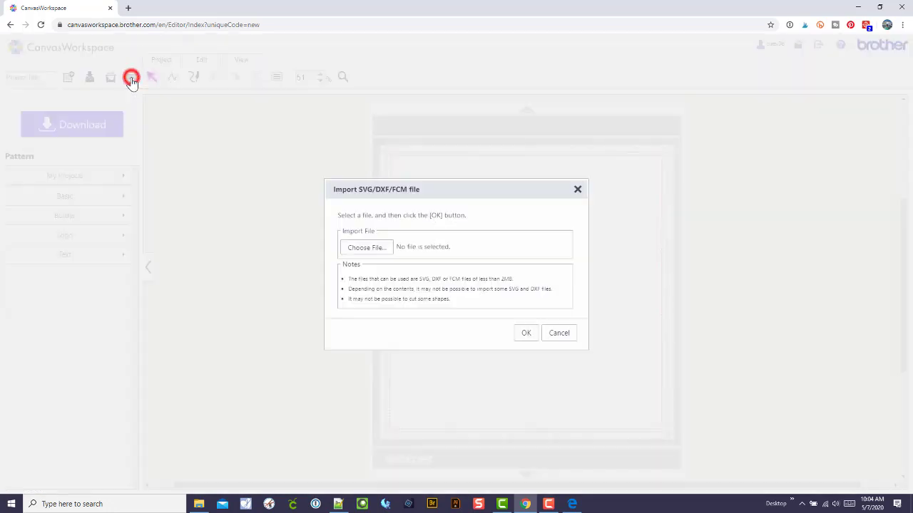
pyautogui.click(364, 247)
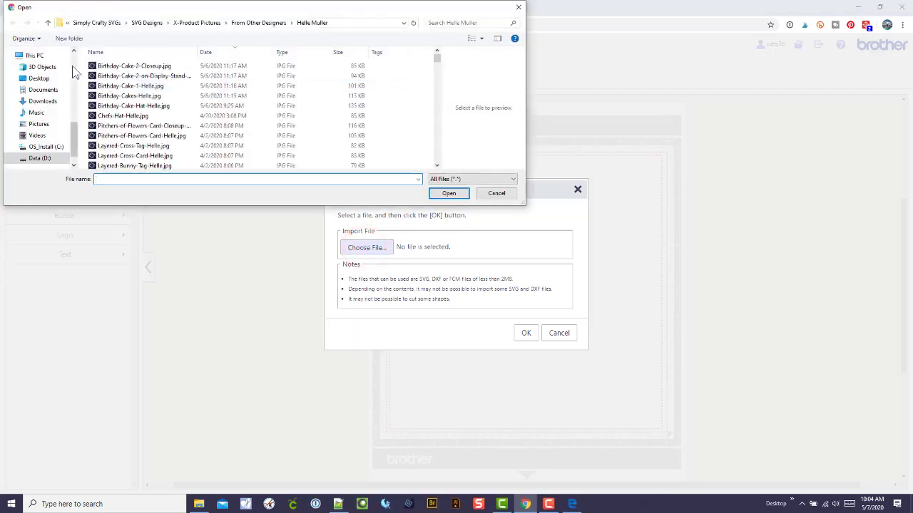
pyautogui.click(38, 78)
pyautogui.doubleClick(110, 125)
pyautogui.doubleClick(118, 97)
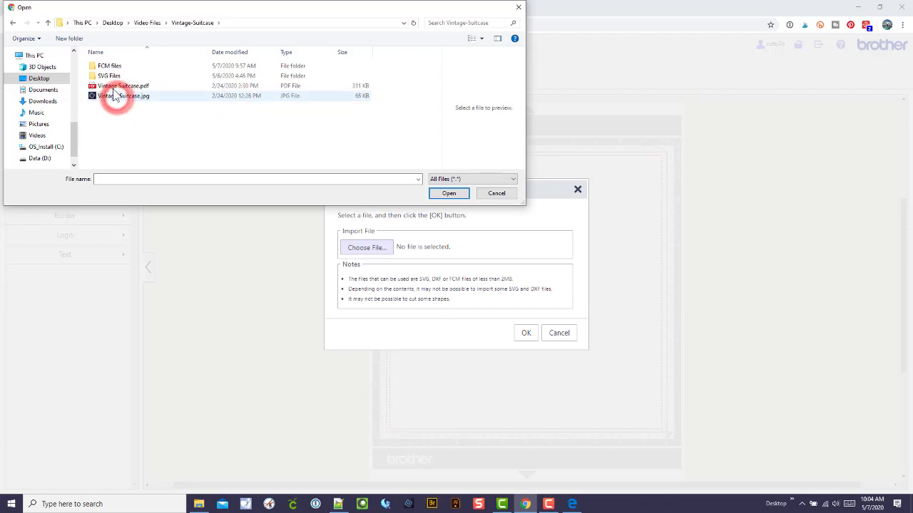
pyautogui.click(113, 77)
pyautogui.doubleClick(114, 77)
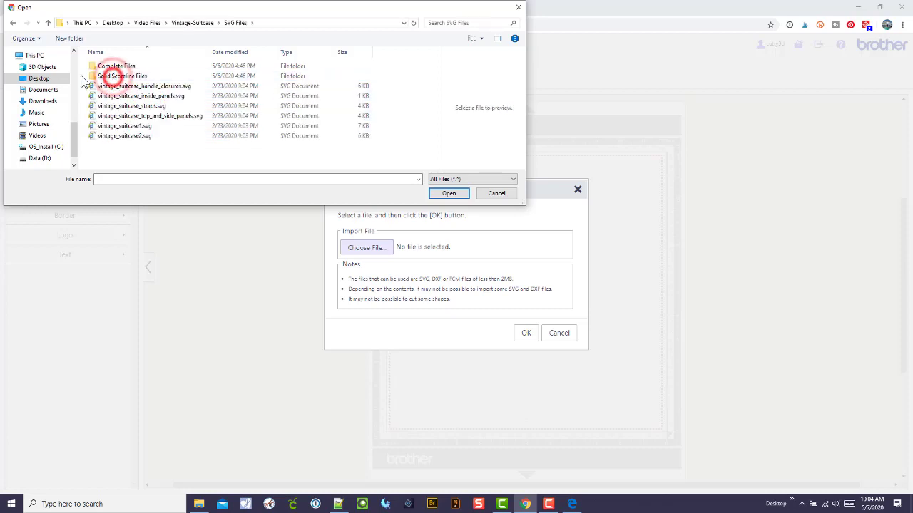
pyautogui.click(125, 126)
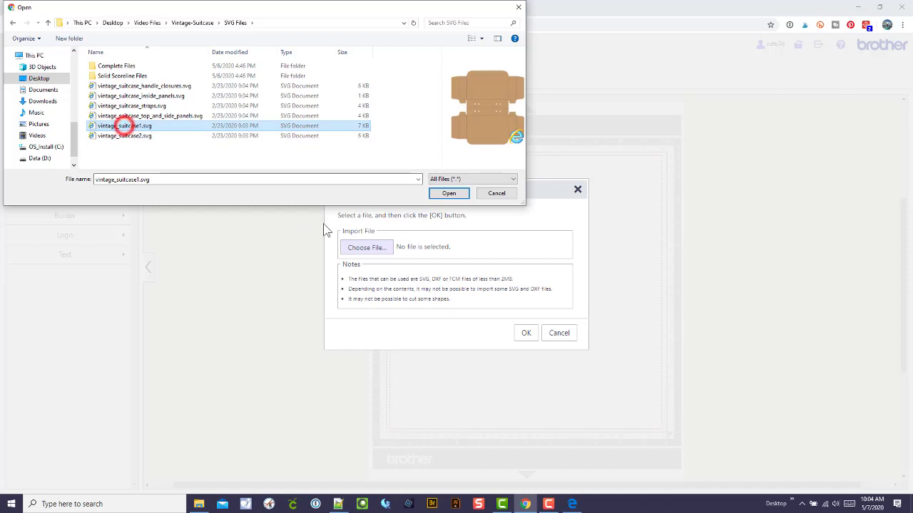
pyautogui.click(448, 194)
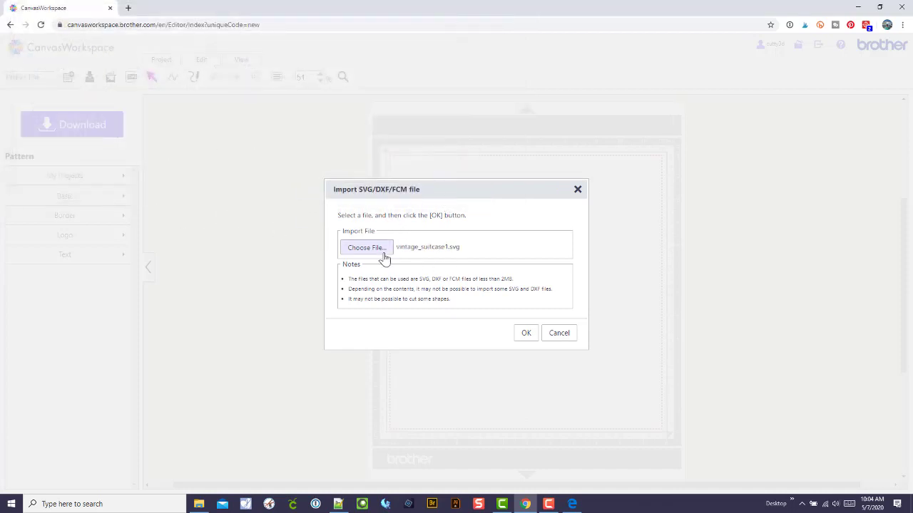
pyautogui.click(528, 333)
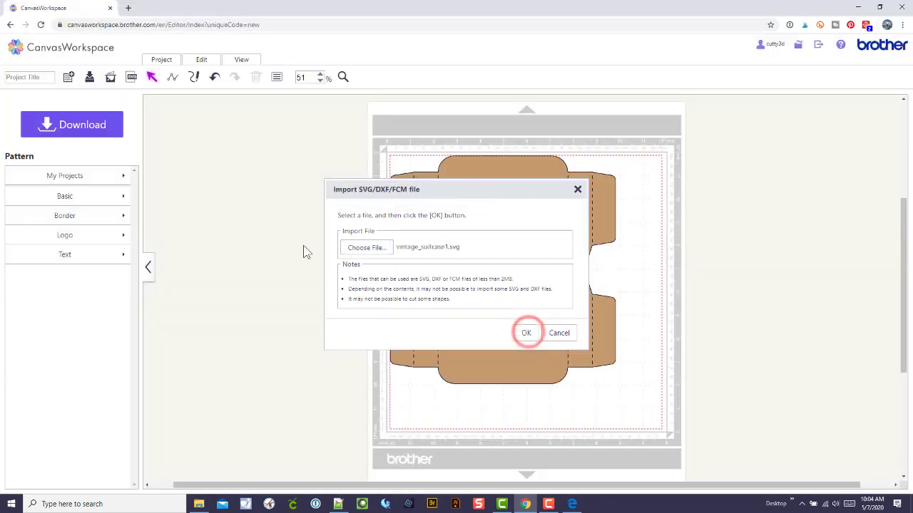
# Save the project as 'v suitcase 1' and start a fresh blank project
pyautogui.click(35, 79)
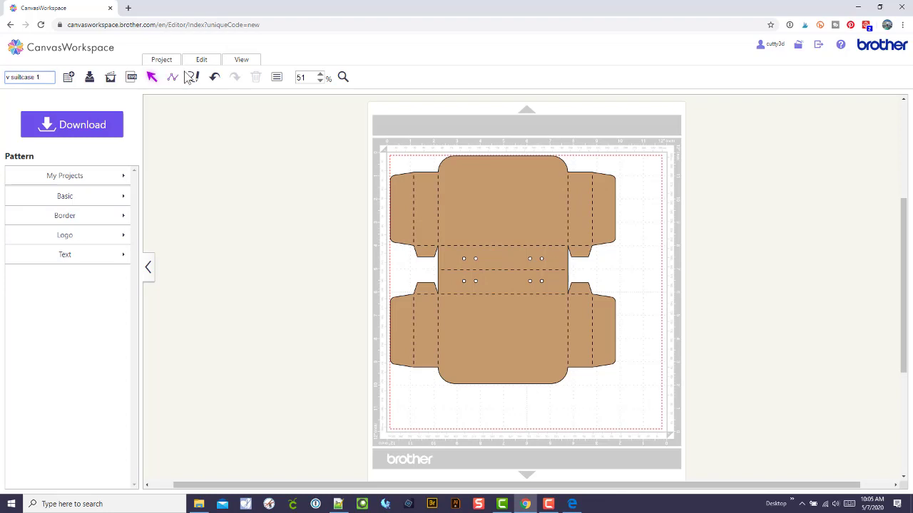
pyautogui.click(89, 80)
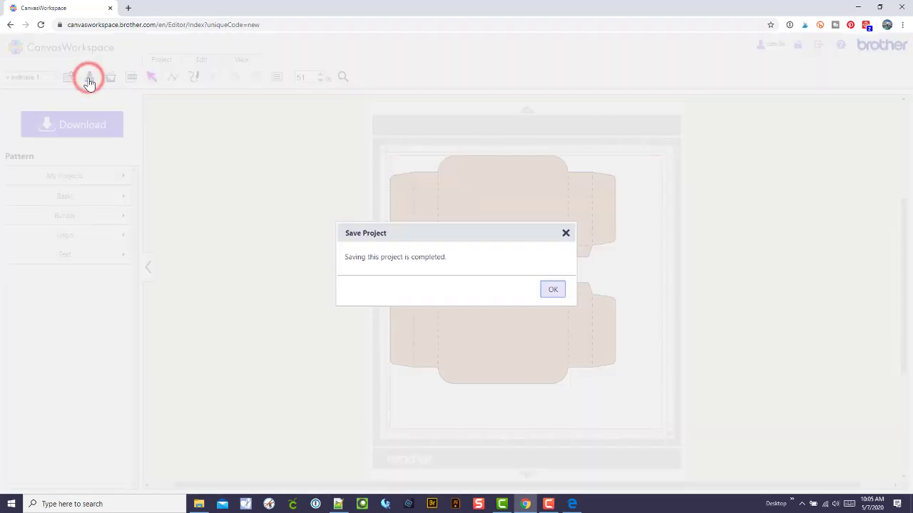
pyautogui.click(550, 290)
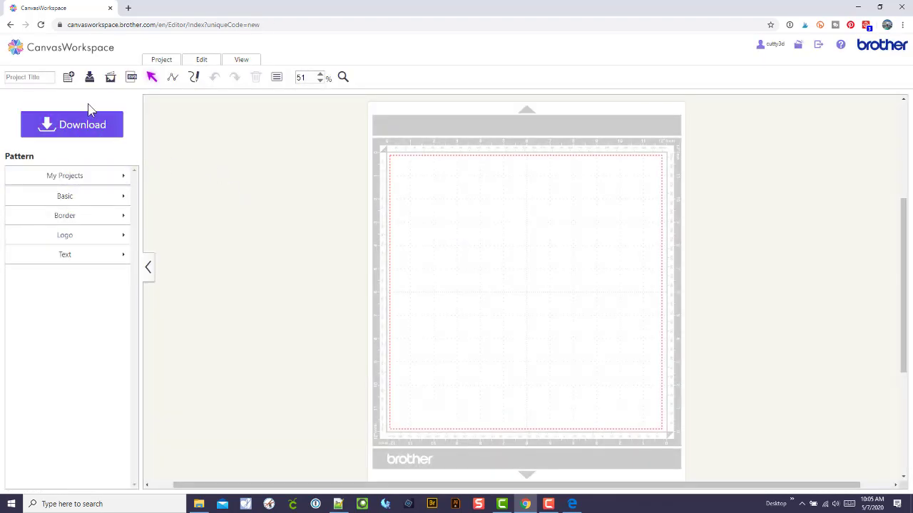
# Import vintage_suitcase2.svg onto the blank mat and save it as project 'v suitcase2'
pyautogui.click(133, 78)
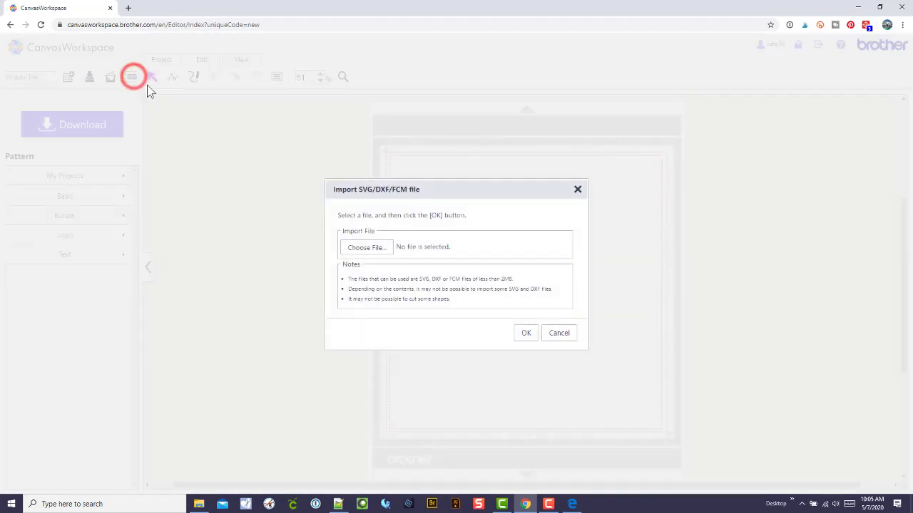
pyautogui.click(376, 248)
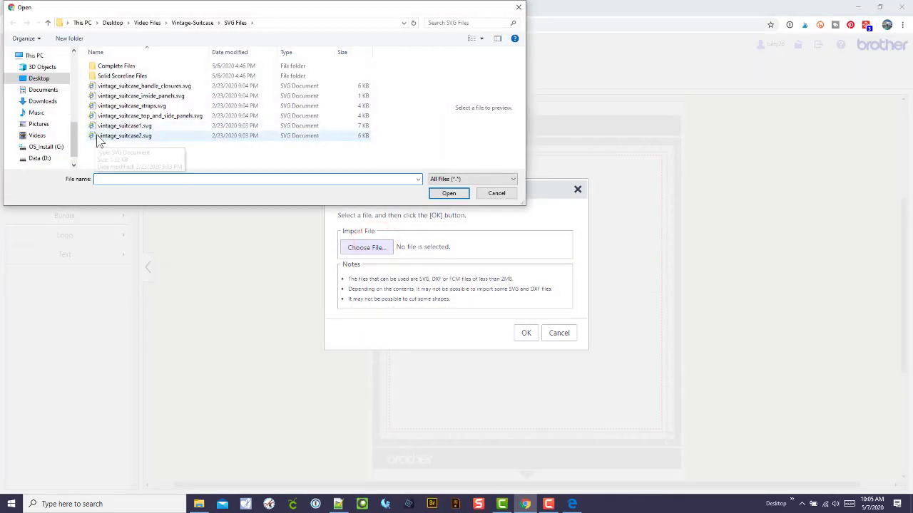
pyautogui.click(118, 136)
pyautogui.click(449, 194)
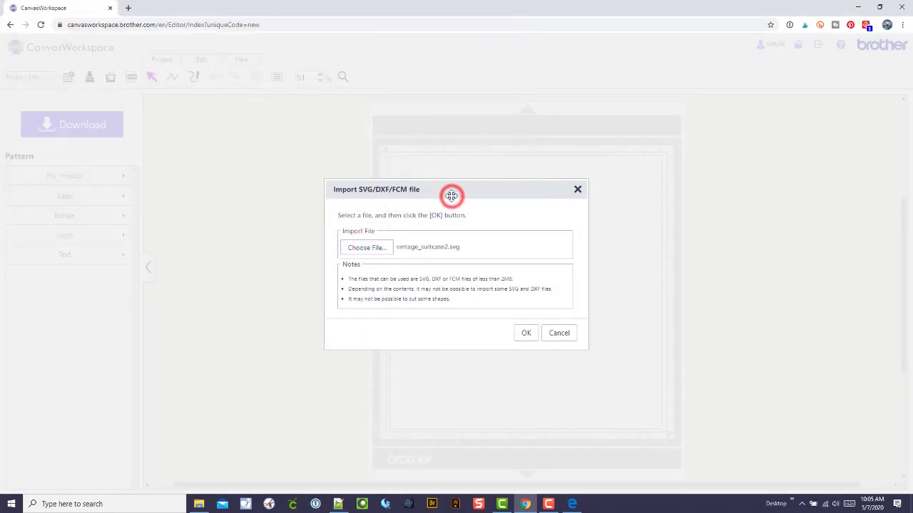
pyautogui.click(528, 334)
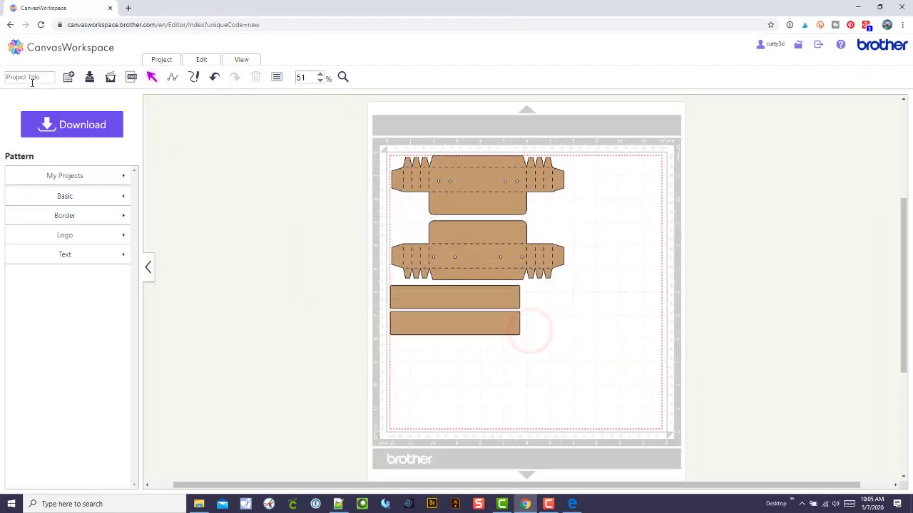
pyautogui.click(30, 78)
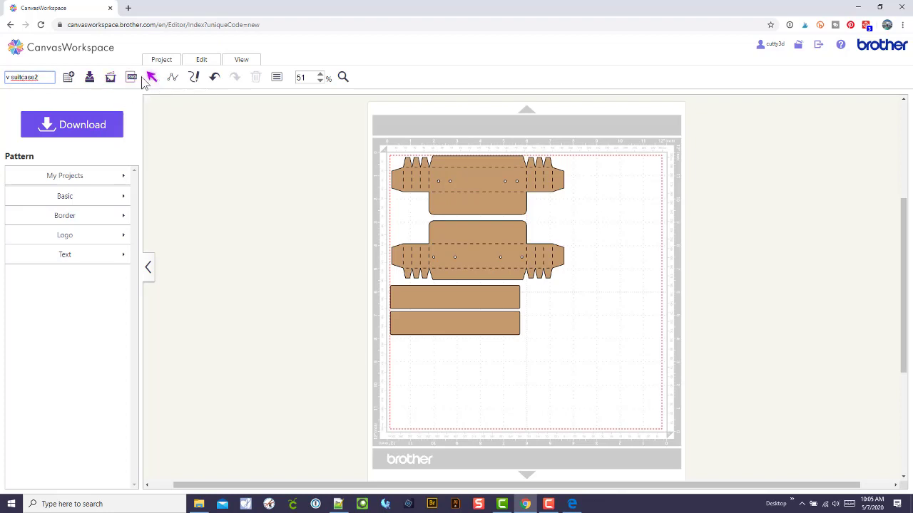
pyautogui.click(93, 81)
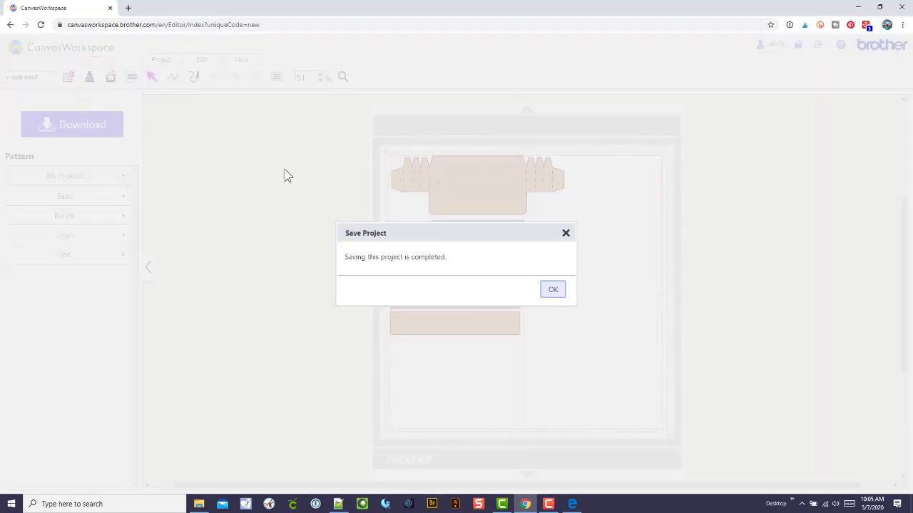
# Dismiss the save notice, review the Vintage Suitcase PDF templates, then return to the blank mat
pyautogui.click(555, 290)
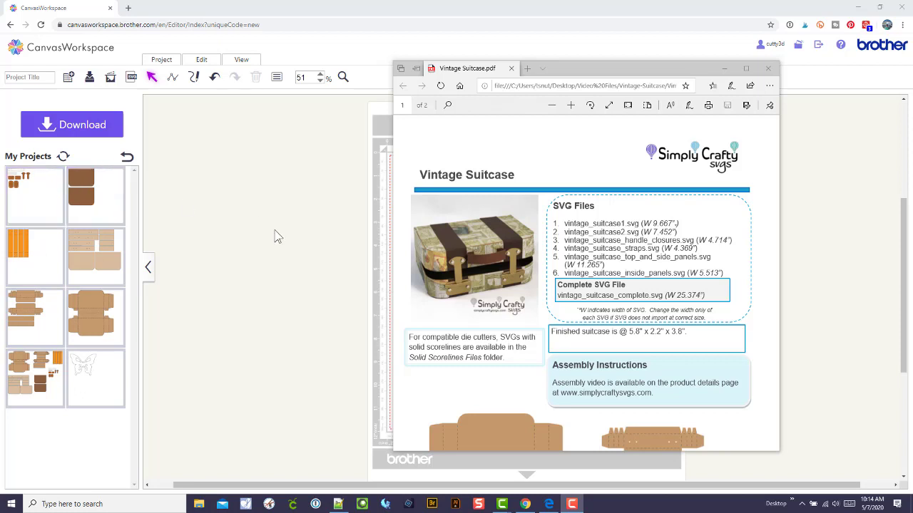
pyautogui.scroll(-3, 529, 330)
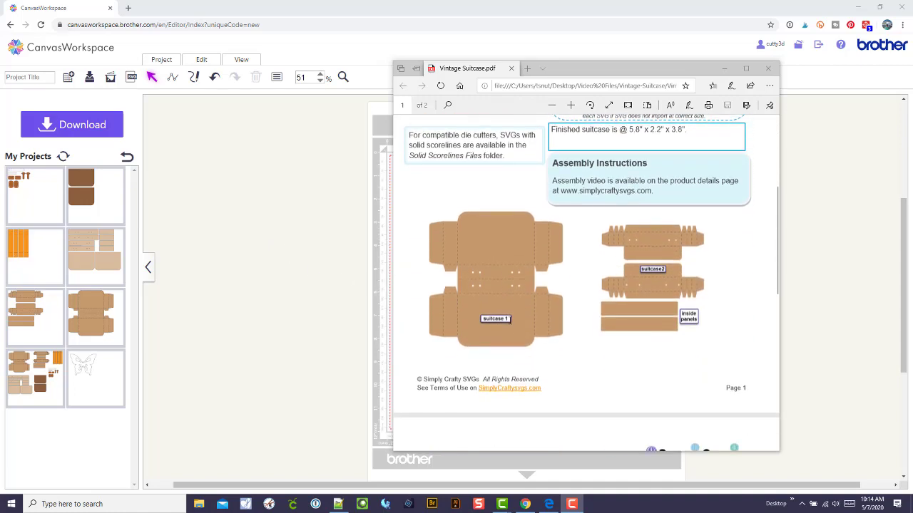
pyautogui.scroll(3, 436, 251)
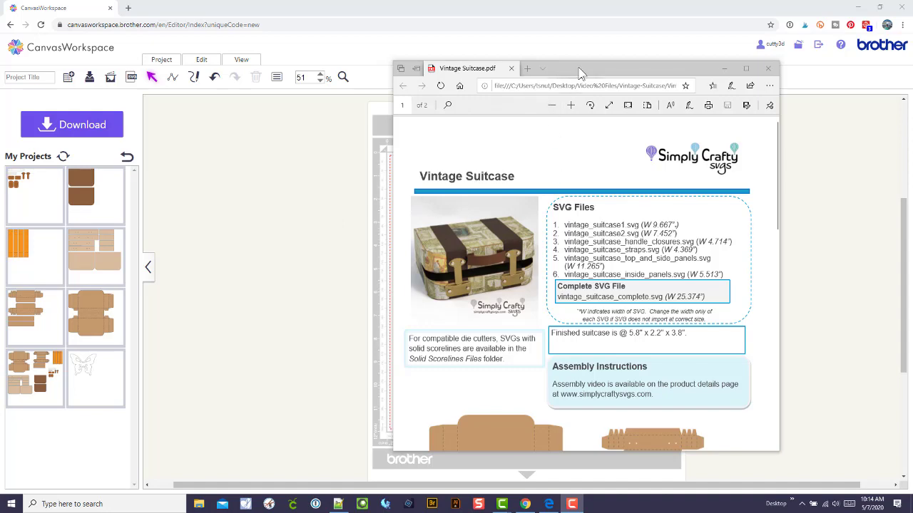
pyautogui.moveTo(579, 69); pyautogui.dragTo(685, 69)
pyautogui.click(334, 243)
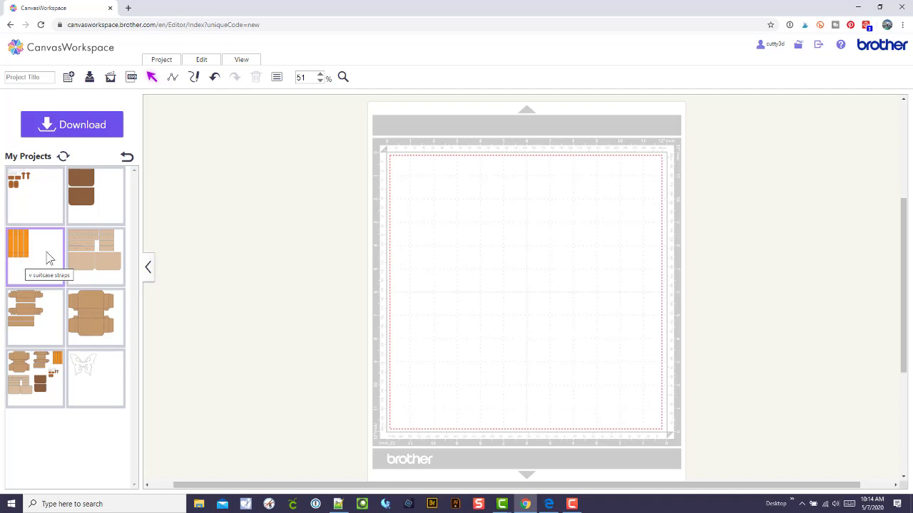
# Import vintage_suitcase_straps.svg onto the mat
pyautogui.click(131, 77)
pyautogui.click(366, 247)
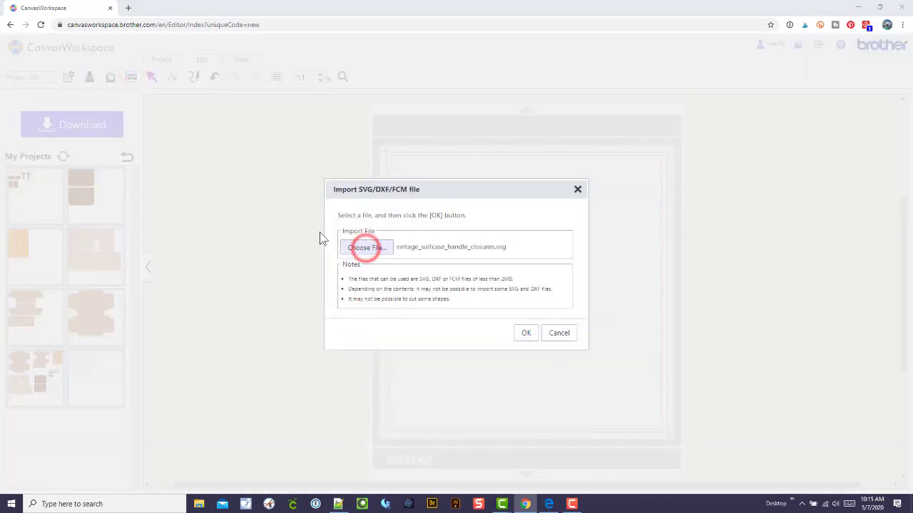
pyautogui.click(138, 106)
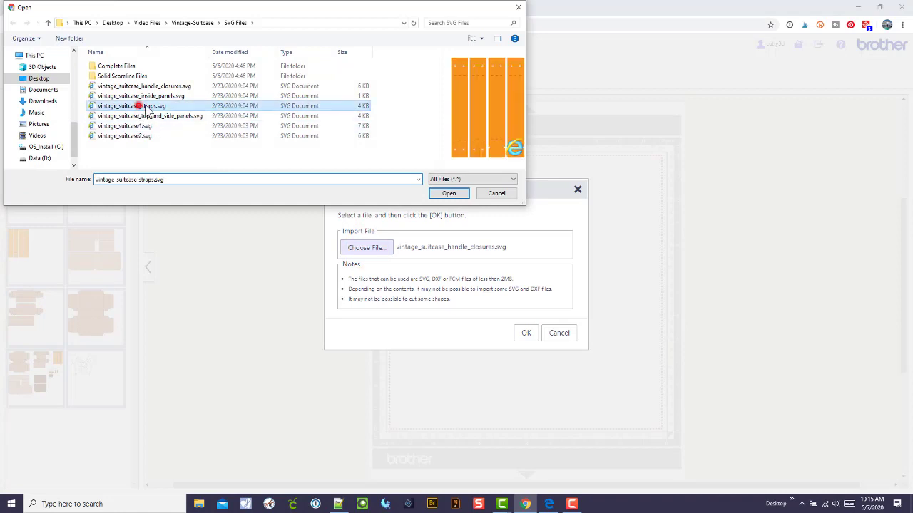
pyautogui.click(451, 192)
pyautogui.click(533, 339)
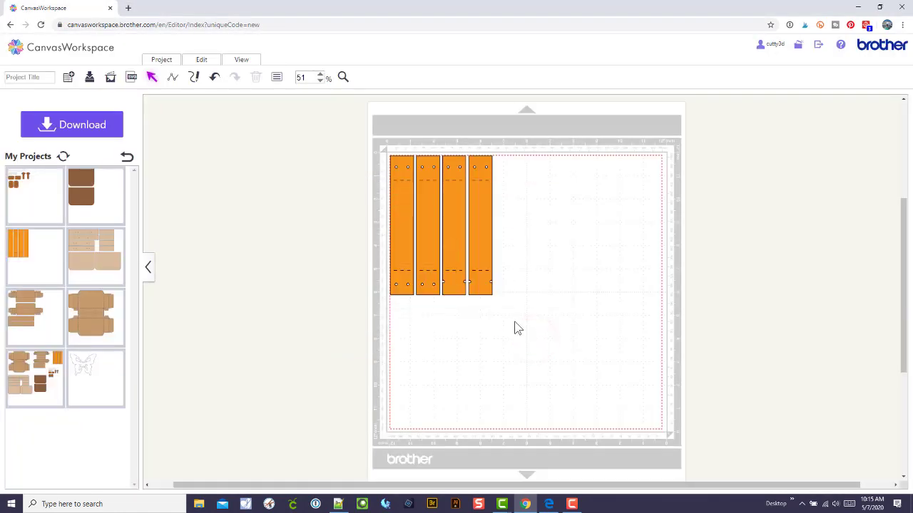
# Group the four orange straps (5.98″ × 4.37″) and move them to the mat's right side
pyautogui.click(514, 320)
pyautogui.click(487, 290)
pyautogui.moveTo(487, 289); pyautogui.dragTo(593, 317)
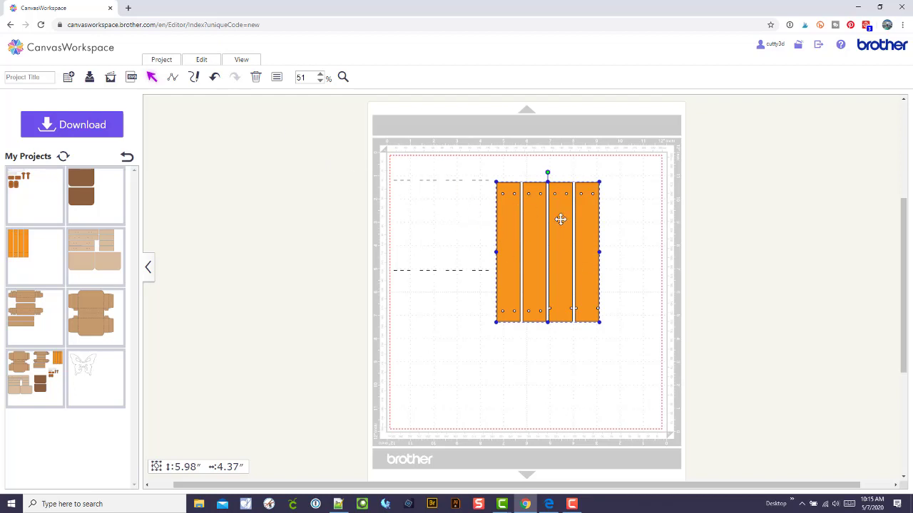
pyautogui.click(214, 77)
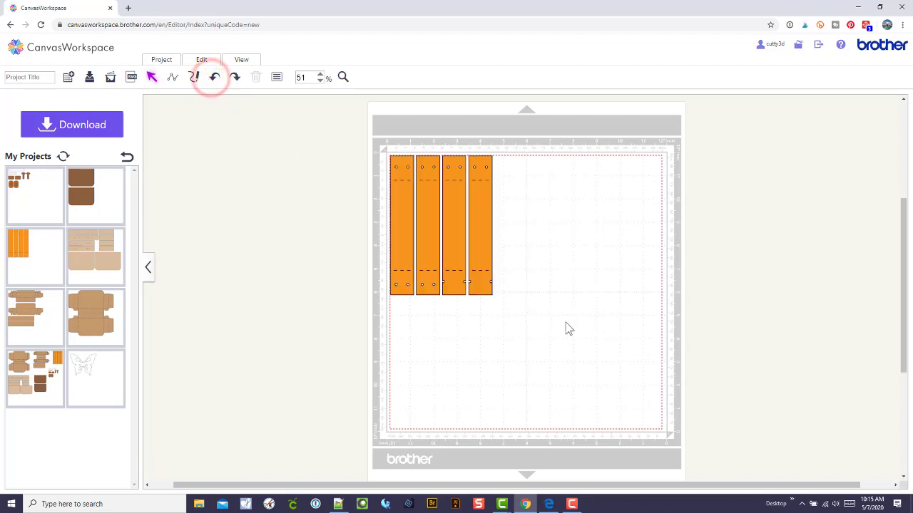
pyautogui.moveTo(558, 337); pyautogui.dragTo(359, 151)
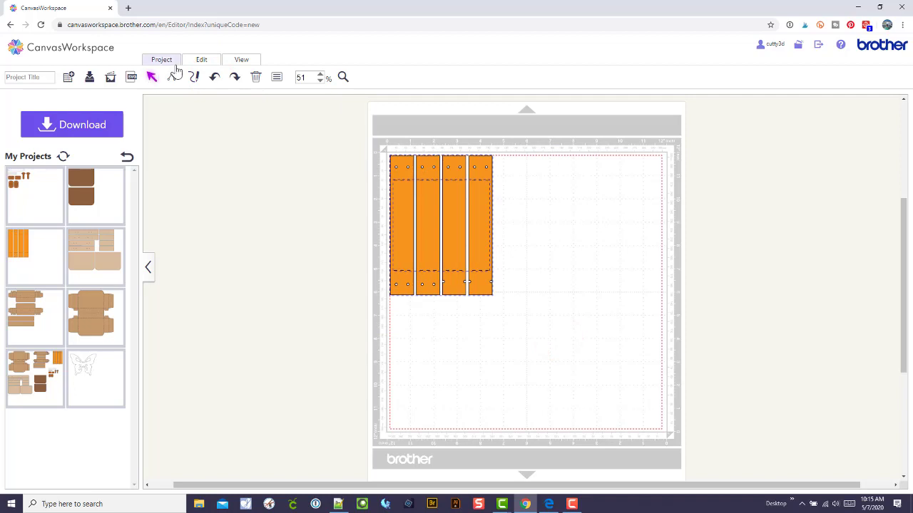
pyautogui.click(200, 64)
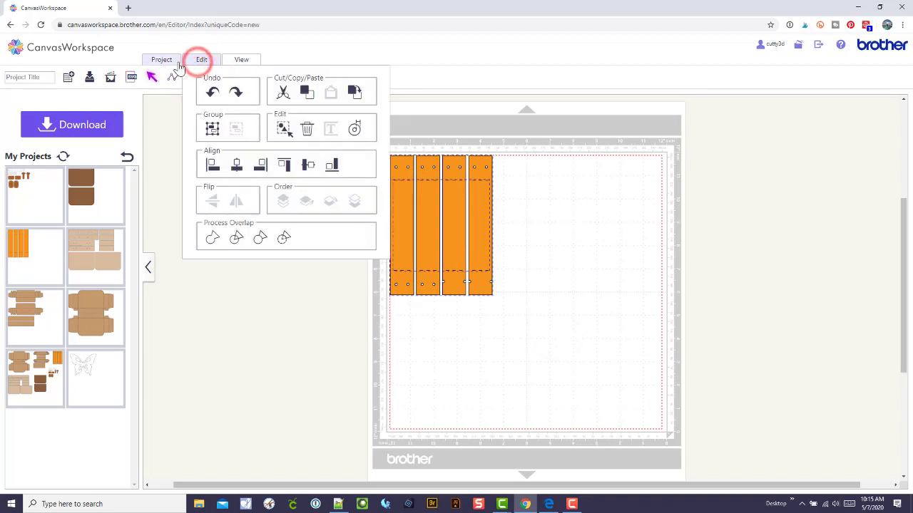
pyautogui.click(214, 131)
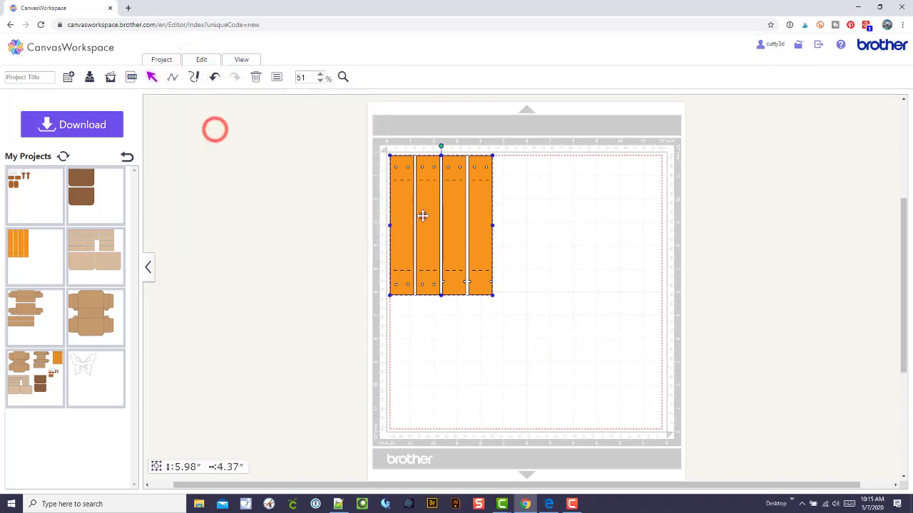
pyautogui.rightClick(432, 232)
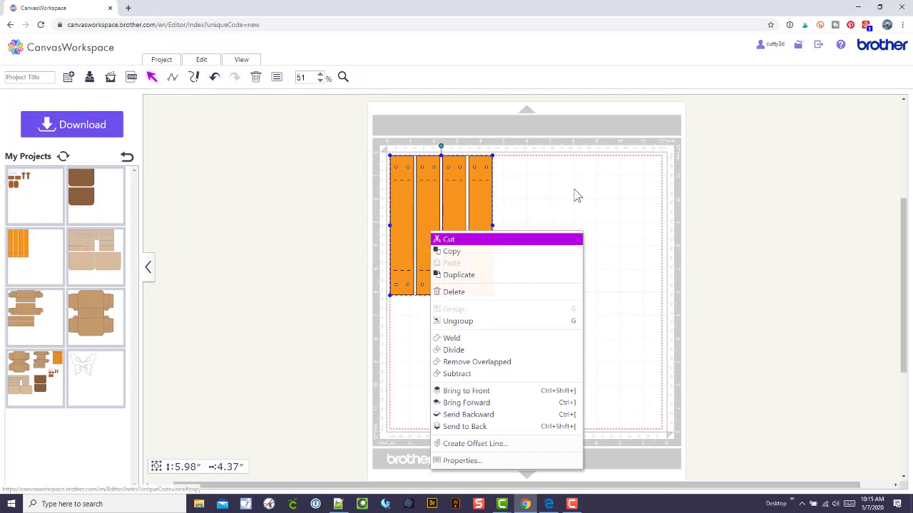
pyautogui.click(561, 188)
pyautogui.moveTo(537, 301); pyautogui.dragTo(587, 257)
pyautogui.moveTo(642, 266); pyautogui.dragTo(632, 243)
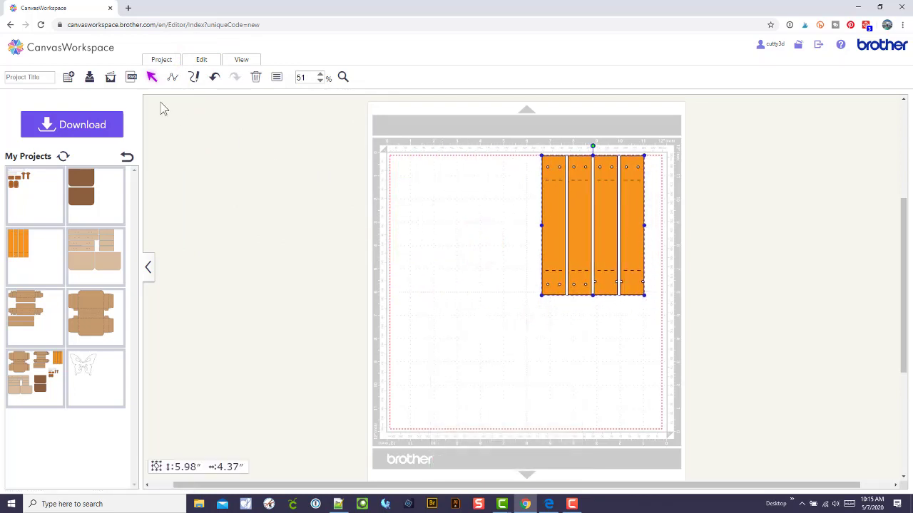
# Import vintage_suitcase_handle_closures.svg so its pieces land at the mat's upper left
pyautogui.click(130, 76)
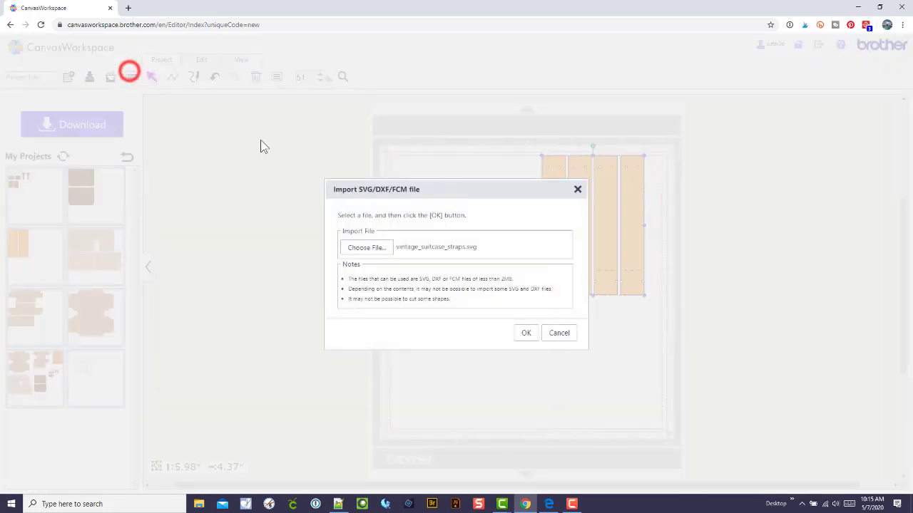
pyautogui.click(365, 247)
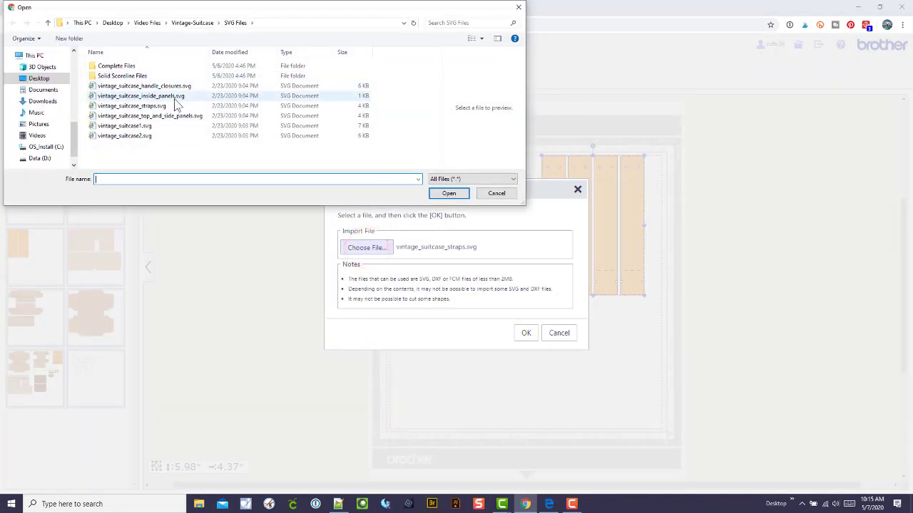
pyautogui.click(131, 86)
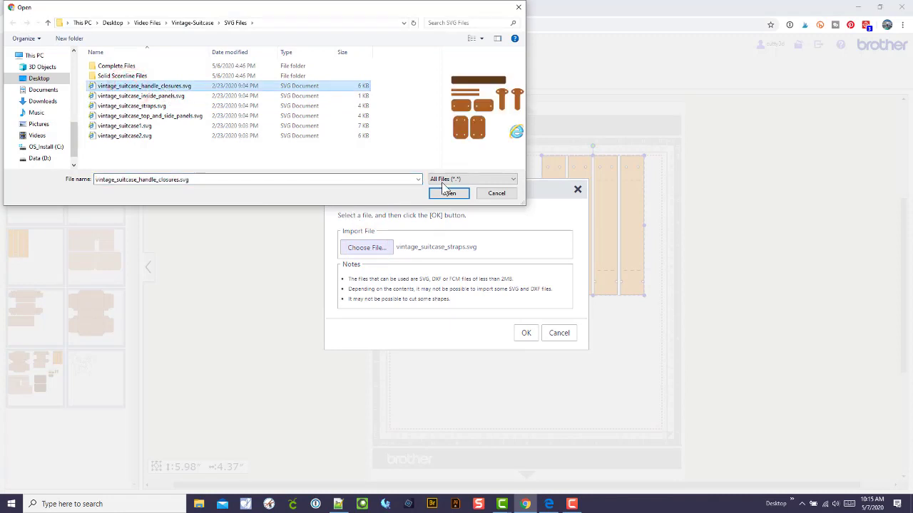
pyautogui.click(452, 193)
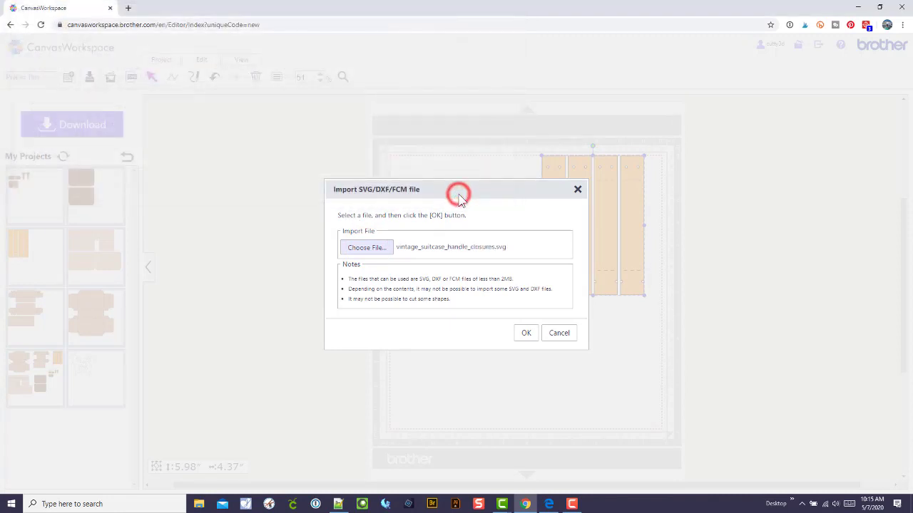
pyautogui.click(526, 334)
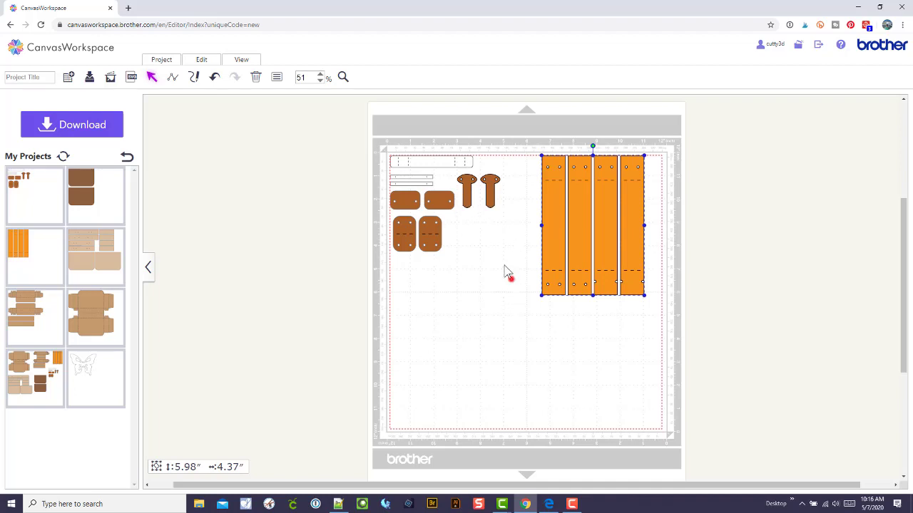
# Group the six brown handle and closure pieces and move them to the mat's bottom-left
pyautogui.moveTo(512, 279); pyautogui.dragTo(389, 201)
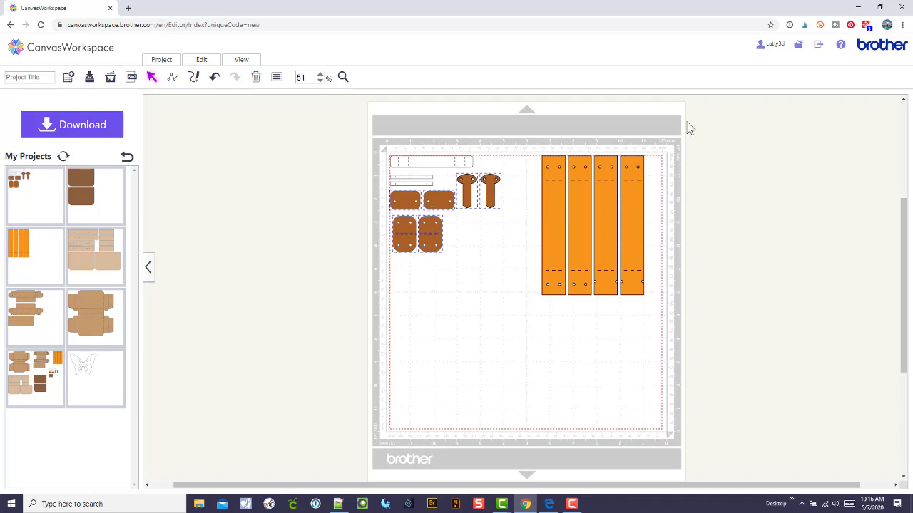
pyautogui.rightClick(433, 199)
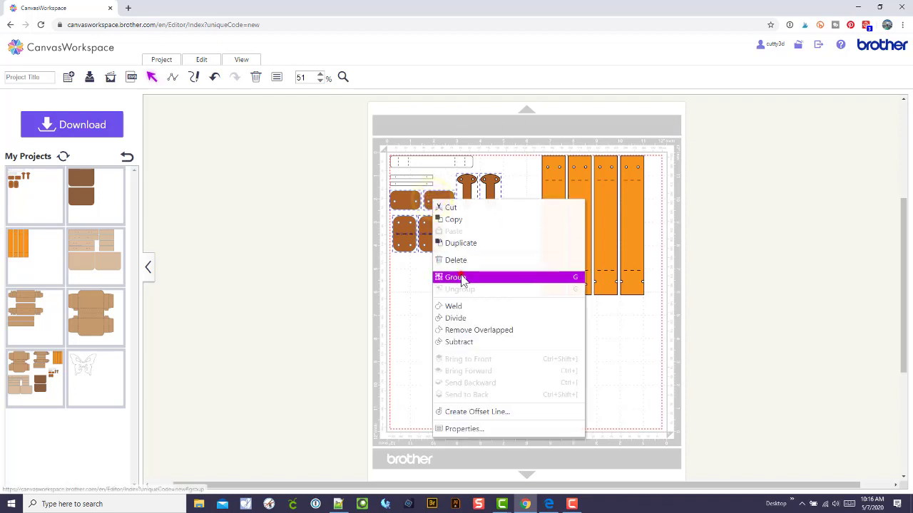
pyautogui.click(462, 276)
pyautogui.moveTo(422, 230); pyautogui.dragTo(425, 402)
# Group the thin top-left strips, then glance at the suitcase PDF and return to the mat
pyautogui.moveTo(487, 243); pyautogui.dragTo(356, 119)
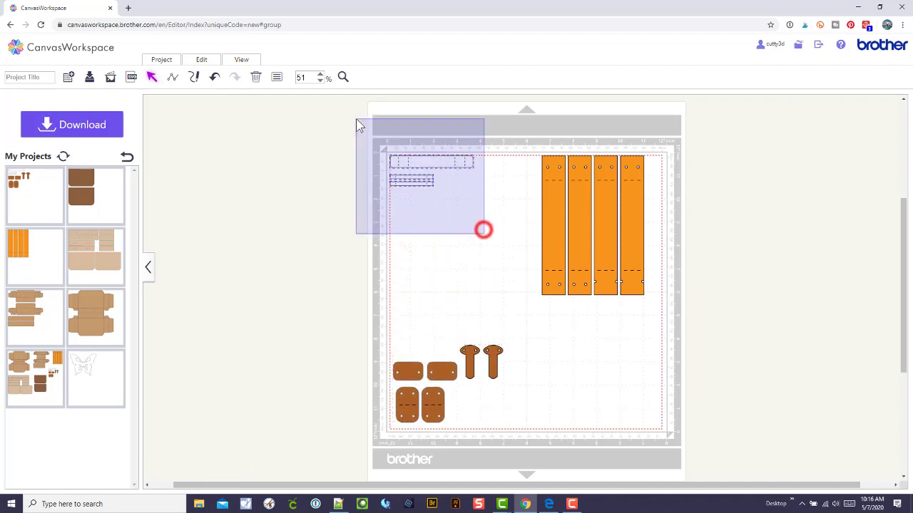
pyautogui.rightClick(409, 162)
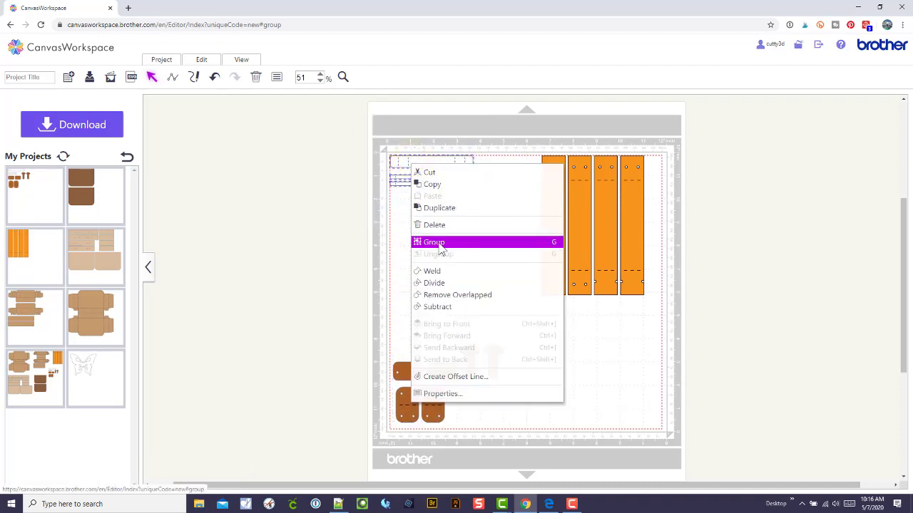
pyautogui.click(437, 243)
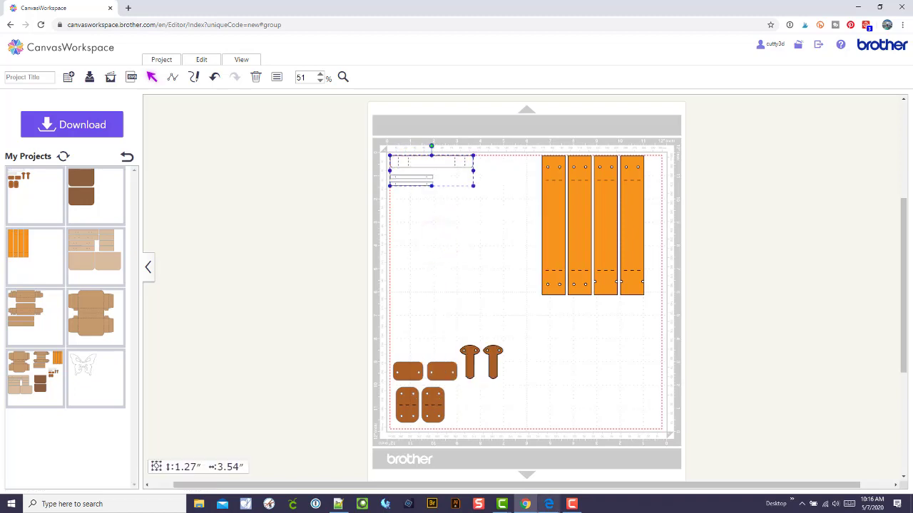
pyautogui.click(548, 505)
pyautogui.scroll(-10, 633, 340)
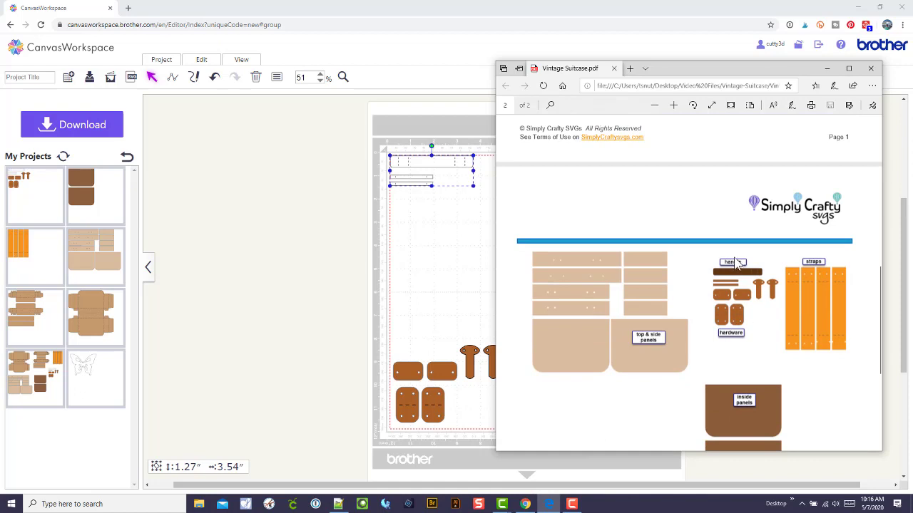
pyautogui.click(446, 295)
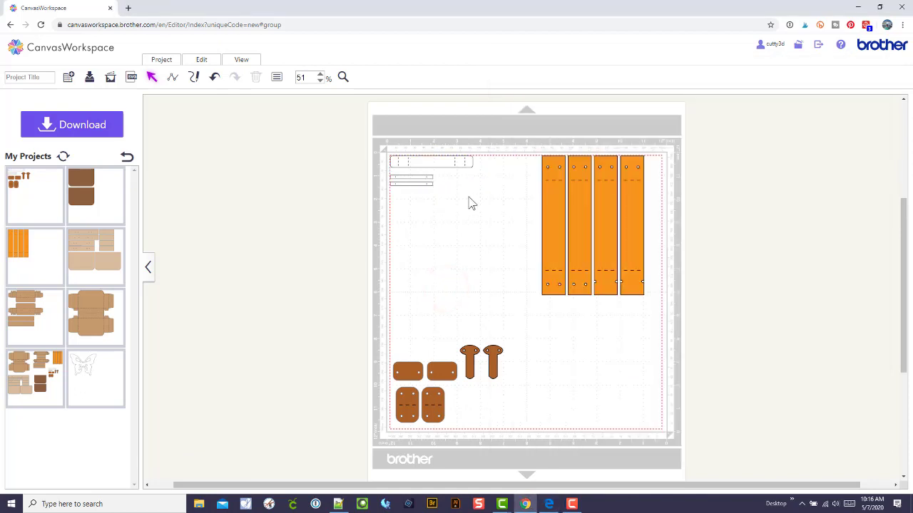
# Select the thin strips at the top-left and ungroup them
pyautogui.moveTo(380, 129); pyautogui.dragTo(385, 173)
pyautogui.rightClick(424, 166)
pyautogui.click(450, 255)
pyautogui.click(423, 218)
# Group the small lower strip and move it above the brown pieces, then select all the brown pieces
pyautogui.rightClick(412, 178)
pyautogui.click(441, 255)
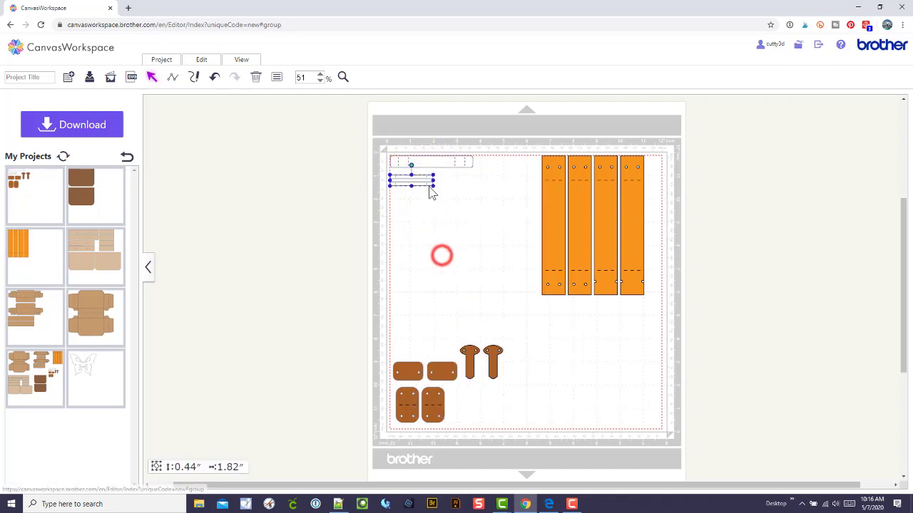
pyautogui.moveTo(425, 182); pyautogui.dragTo(434, 352)
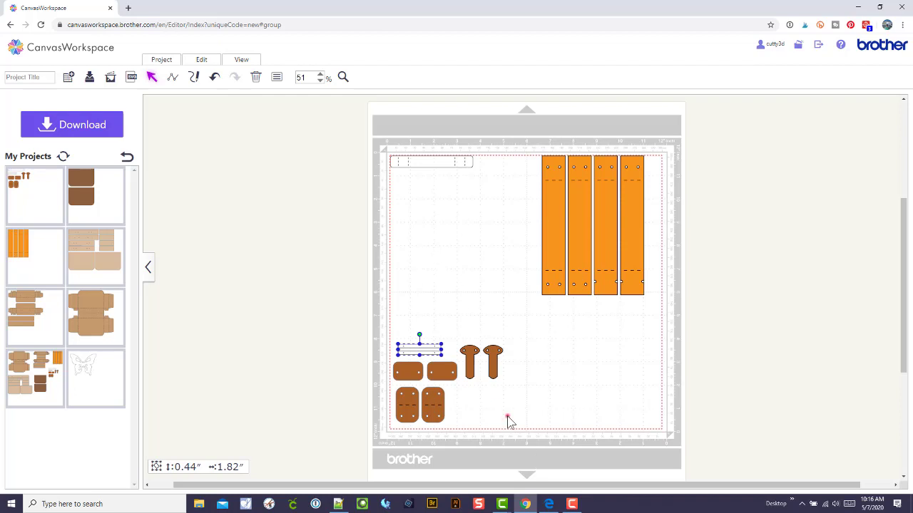
pyautogui.moveTo(508, 420); pyautogui.dragTo(372, 321)
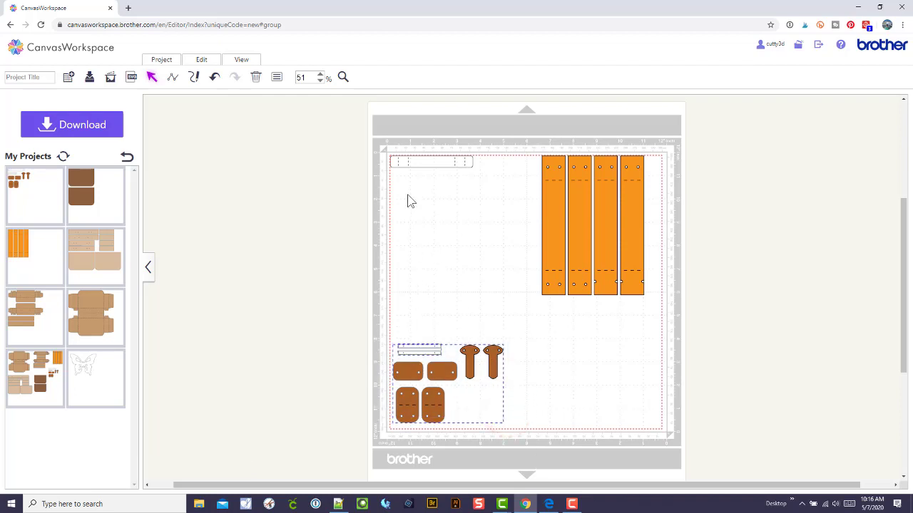
# Select the thin top-left strip, then the four orange strips
pyautogui.moveTo(491, 185); pyautogui.dragTo(527, 214)
pyautogui.moveTo(653, 350); pyautogui.dragTo(503, 126)
pyautogui.click(632, 359)
pyautogui.moveTo(679, 342); pyautogui.dragTo(477, 108)
# Delete the brown leather pieces group, then all remaining strips from the mat
pyautogui.click(492, 412)
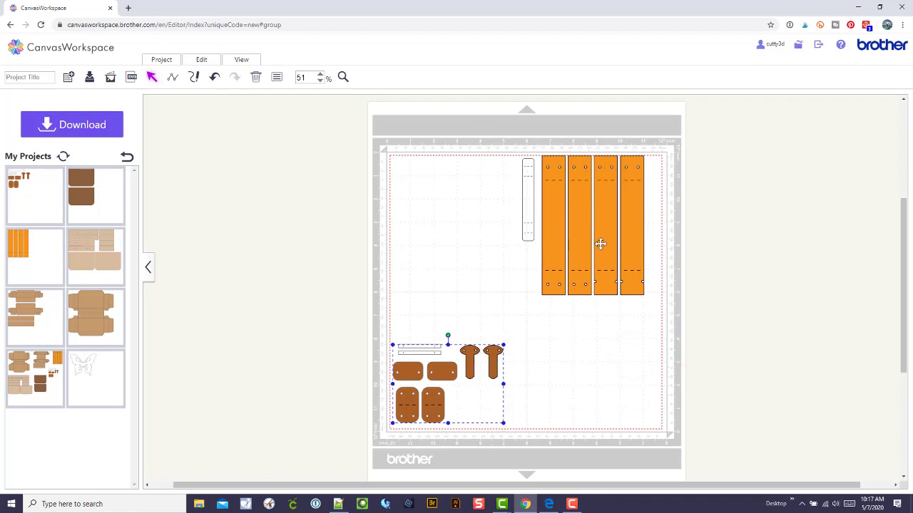
pyautogui.click(547, 442)
pyautogui.moveTo(526, 424); pyautogui.dragTo(380, 341)
pyautogui.click(475, 316)
pyautogui.moveTo(383, 321); pyautogui.dragTo(551, 439)
pyautogui.press('Delete')
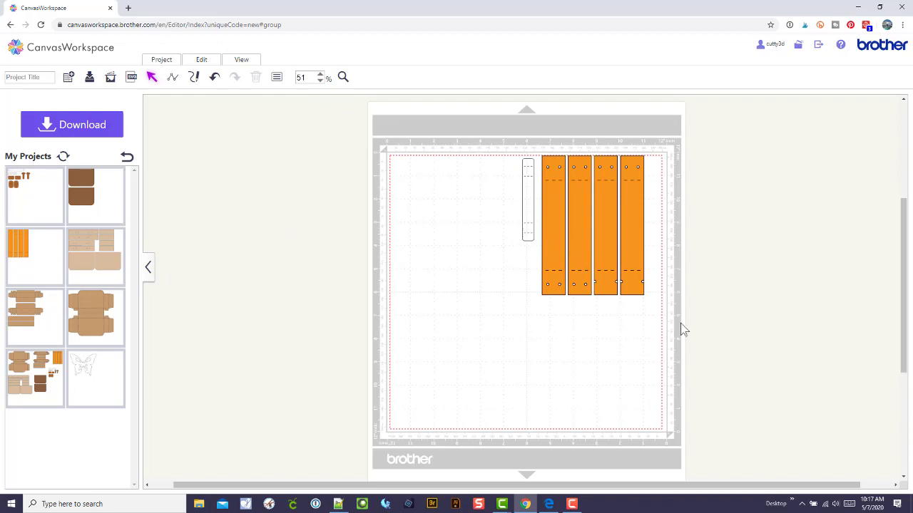
pyautogui.moveTo(685, 344); pyautogui.dragTo(484, 143)
pyautogui.press('Delete')
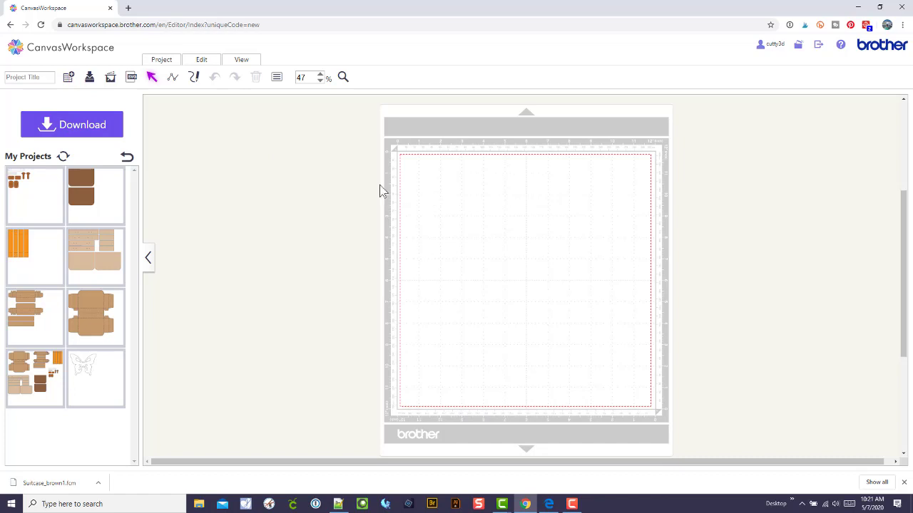
# Load the 'v suitcase 1' box pattern from My Projects onto the mat
pyautogui.click(95, 317)
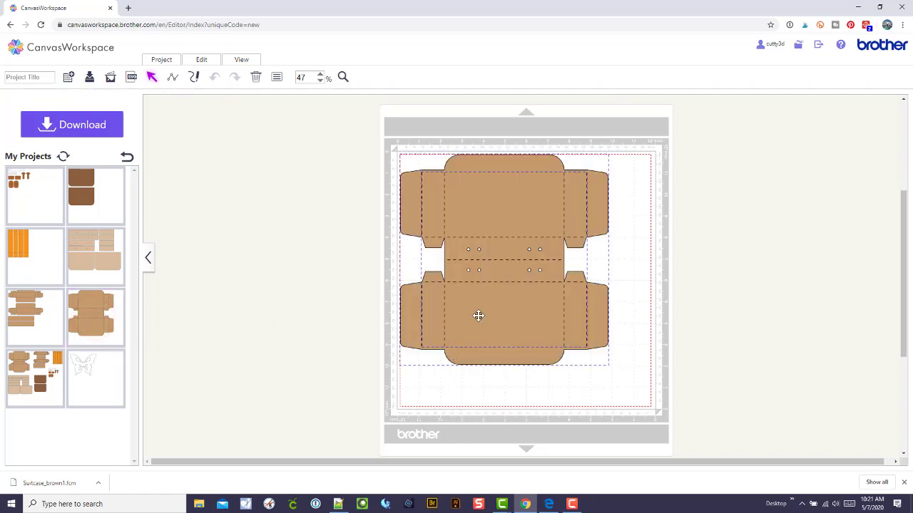
# Download the box pattern to the PC as Suitcase_brown1.fcm, replacing the existing file
pyautogui.click(100, 125)
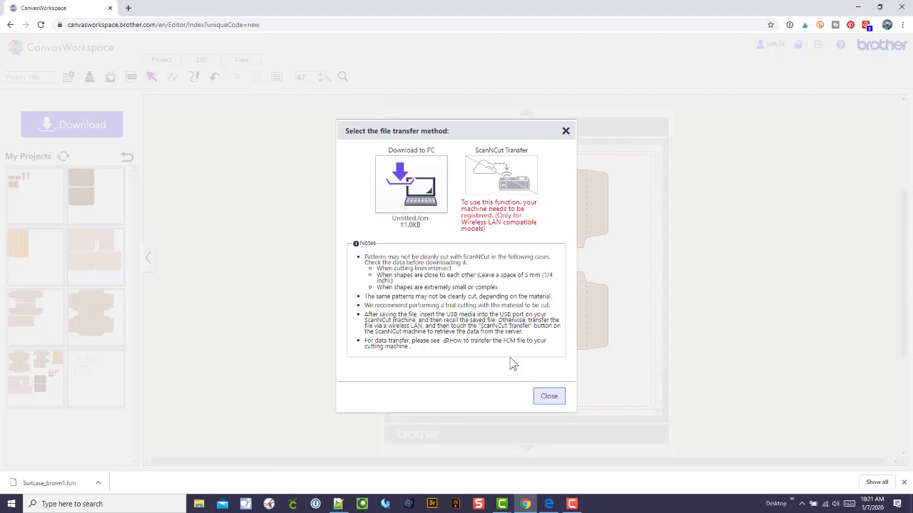
pyautogui.click(418, 219)
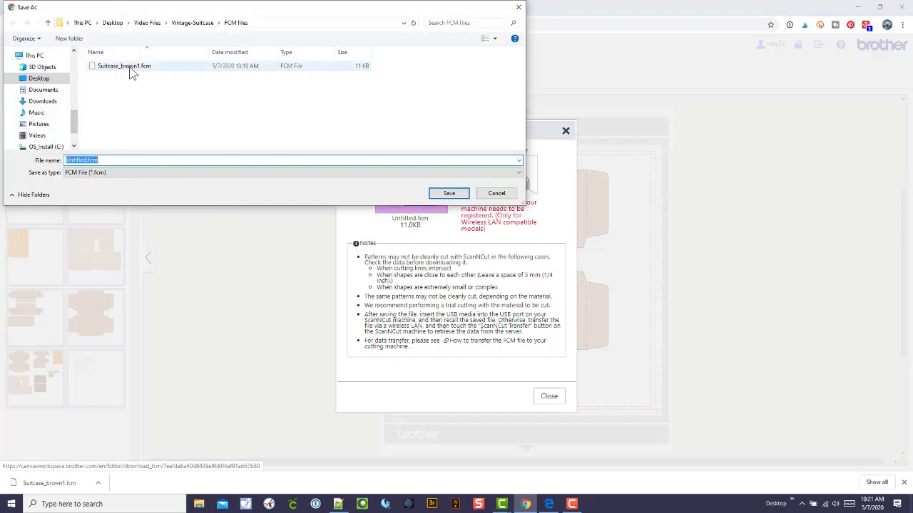
pyautogui.click(125, 68)
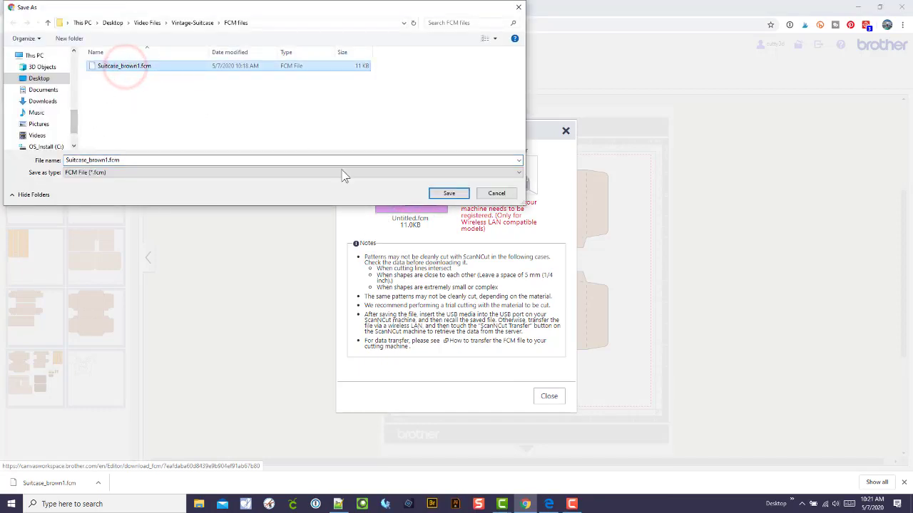
pyautogui.click(449, 194)
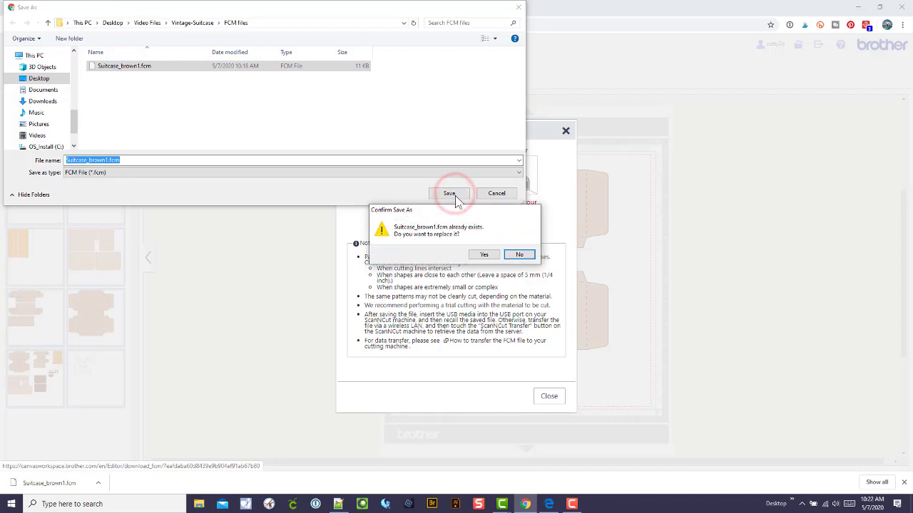
pyautogui.click(486, 257)
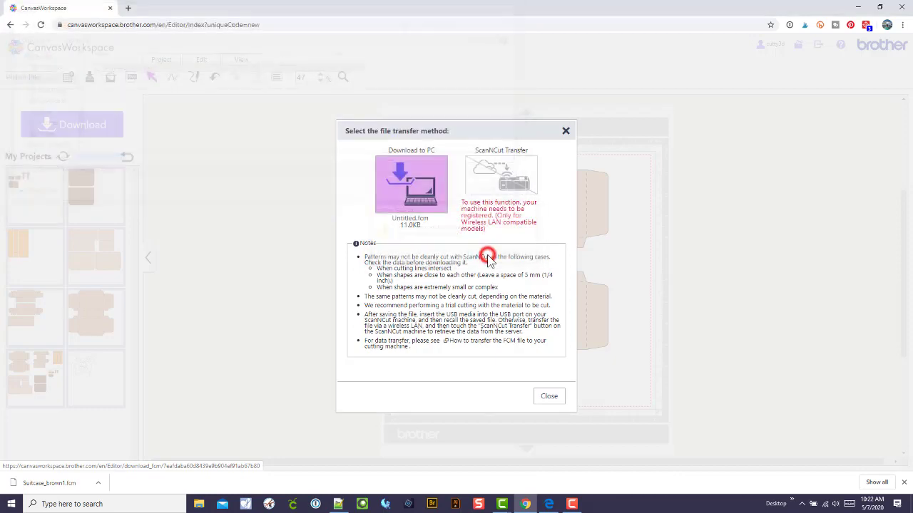
pyautogui.click(549, 396)
# Select all the box pattern pieces and delete them from the mat
pyautogui.click(647, 383)
pyautogui.moveTo(723, 428); pyautogui.dragTo(320, 145)
pyautogui.press('Delete')
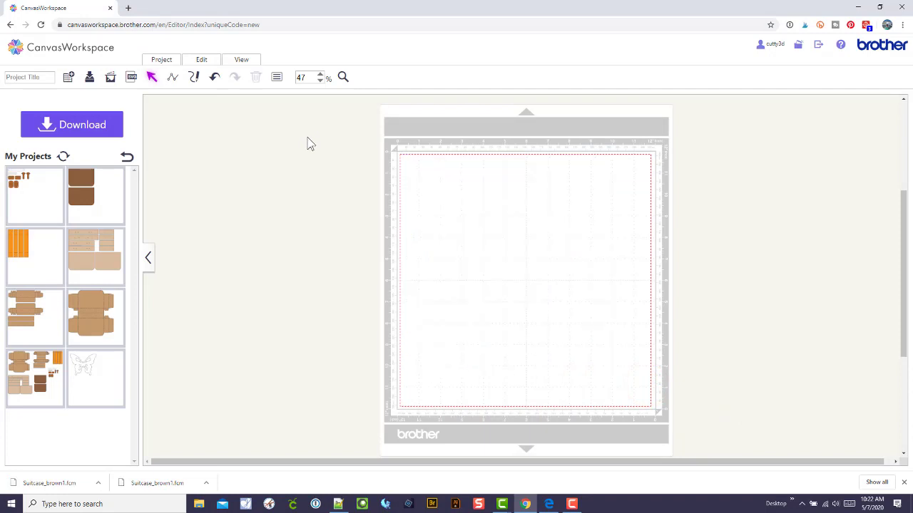
# Load the 'v suitcase2' project onto the mat and start downloading it to the PC
pyautogui.click(38, 323)
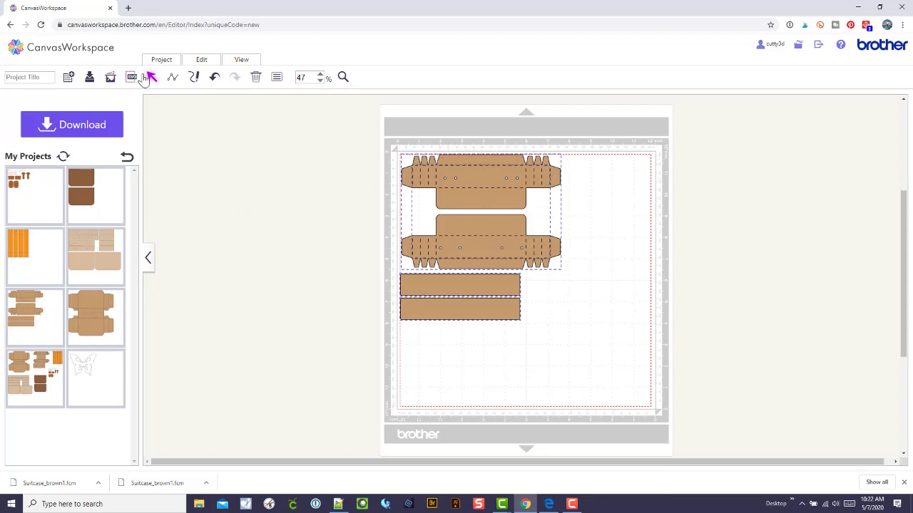
pyautogui.click(84, 119)
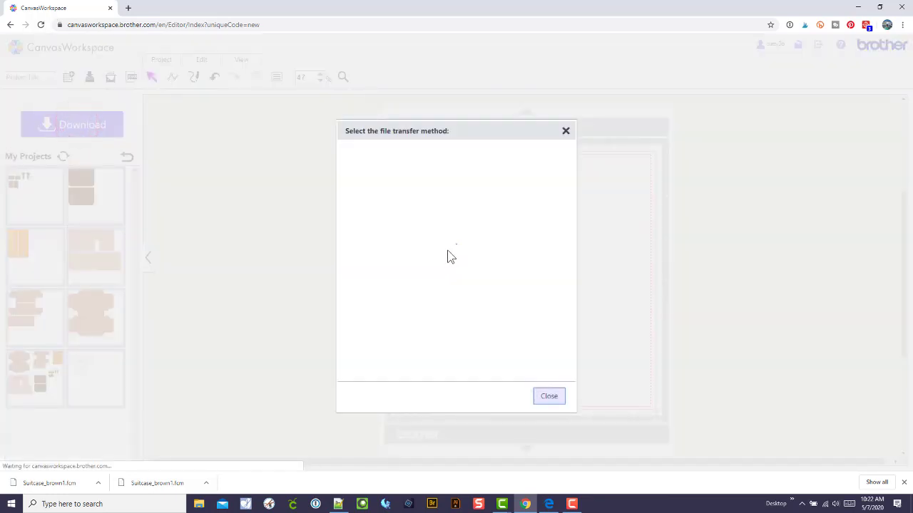
pyautogui.click(410, 184)
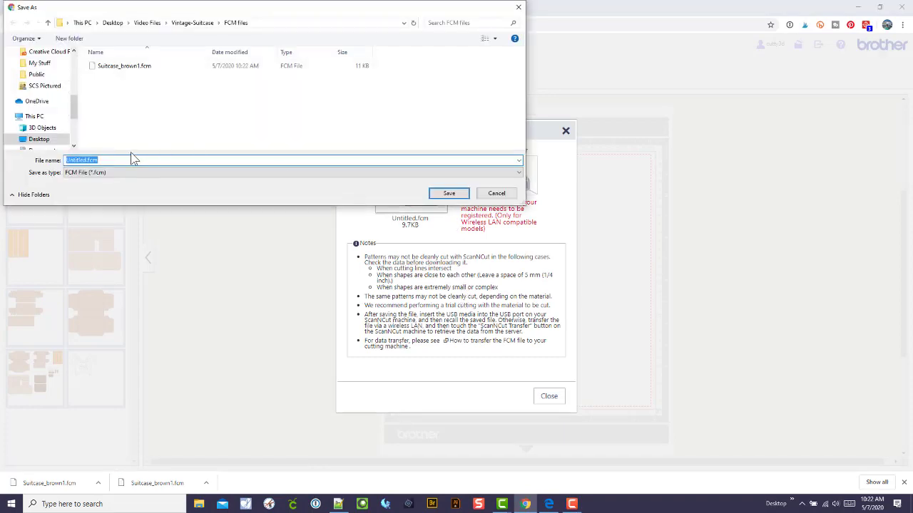
# Save the cut file as Suitcase_brown2.fcm and close the transfer window
pyautogui.click(112, 67)
pyautogui.click(93, 158)
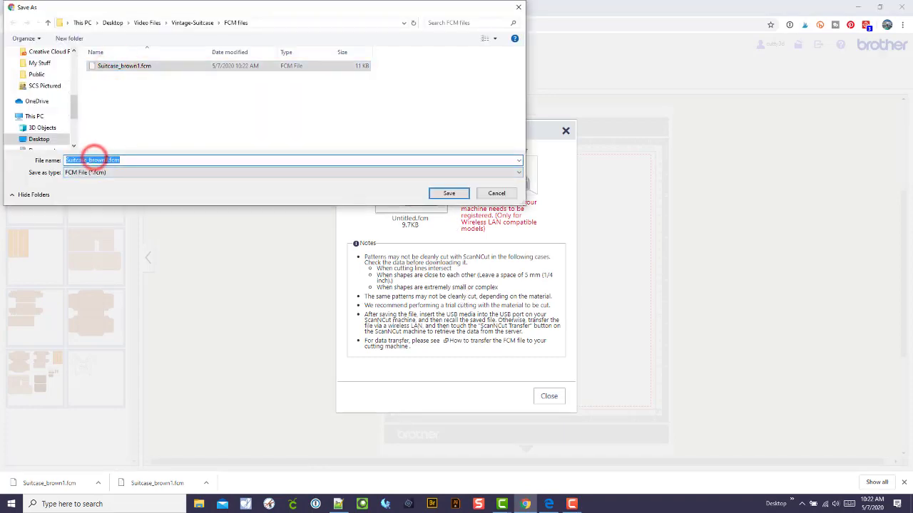
pyautogui.moveTo(105, 160); pyautogui.dragTo(120, 159)
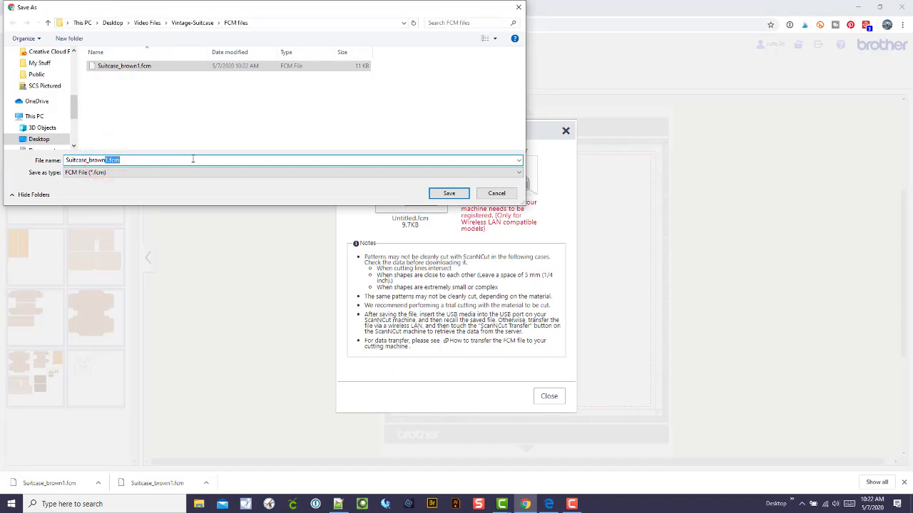
pyautogui.write('2')
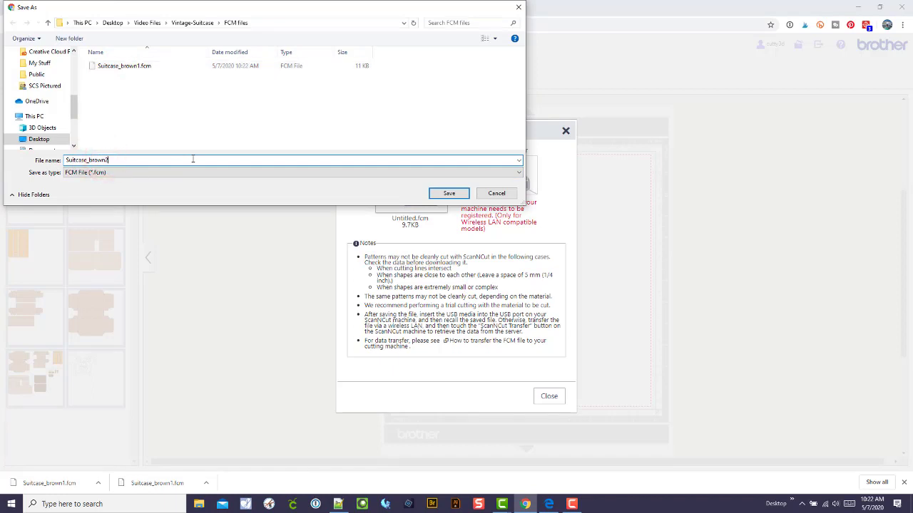
pyautogui.click(449, 194)
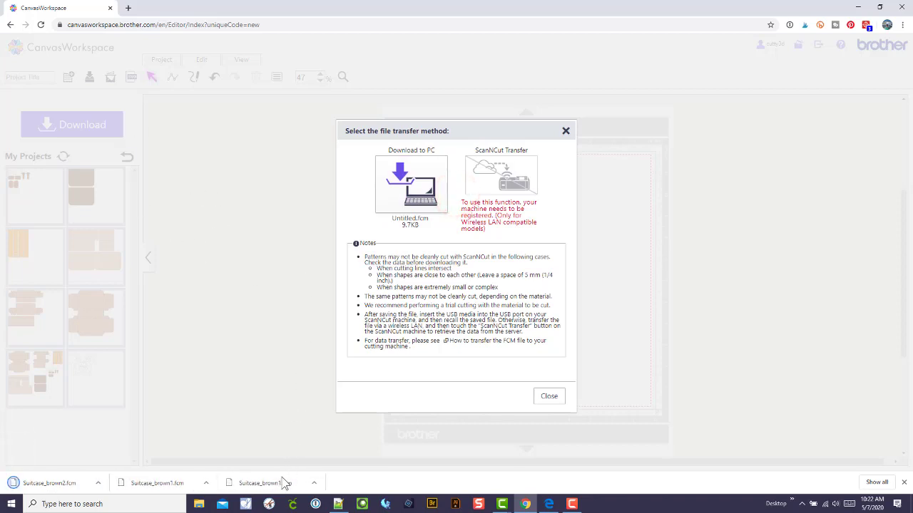
pyautogui.click(566, 133)
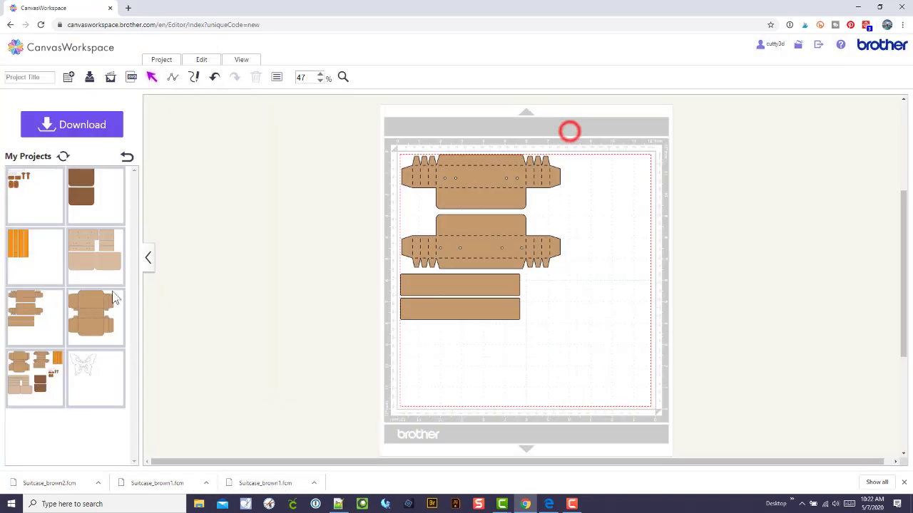
# Clear the mat, load the orange strips project, and group the four strips at the upper right
pyautogui.moveTo(580, 378); pyautogui.dragTo(350, 136)
pyautogui.press('Delete')
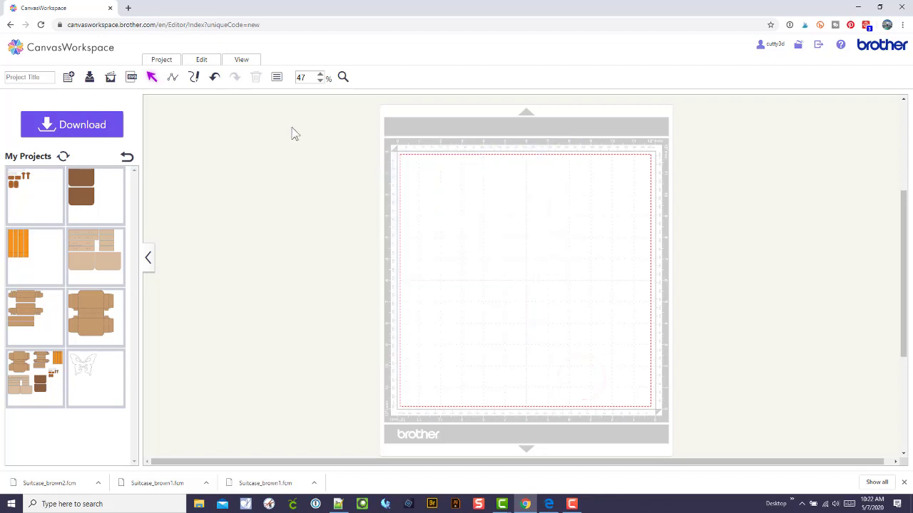
pyautogui.click(29, 260)
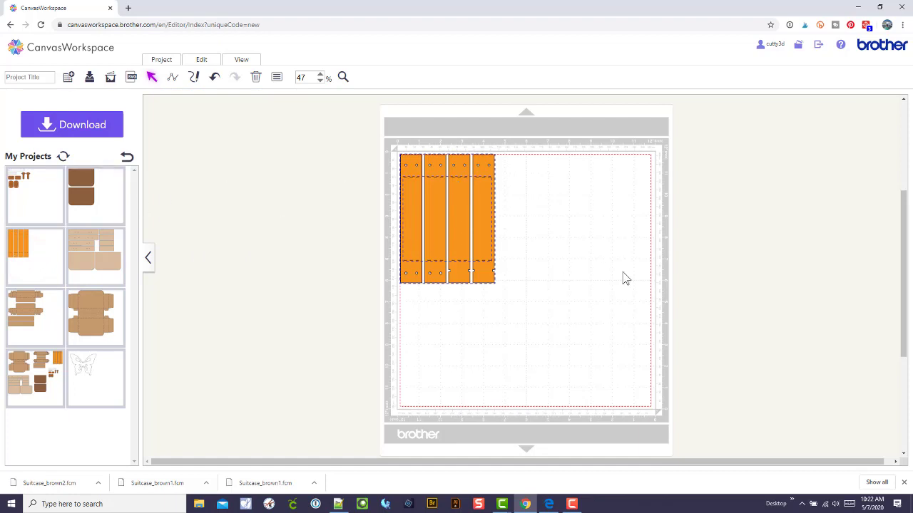
pyautogui.moveTo(592, 281); pyautogui.dragTo(556, 321)
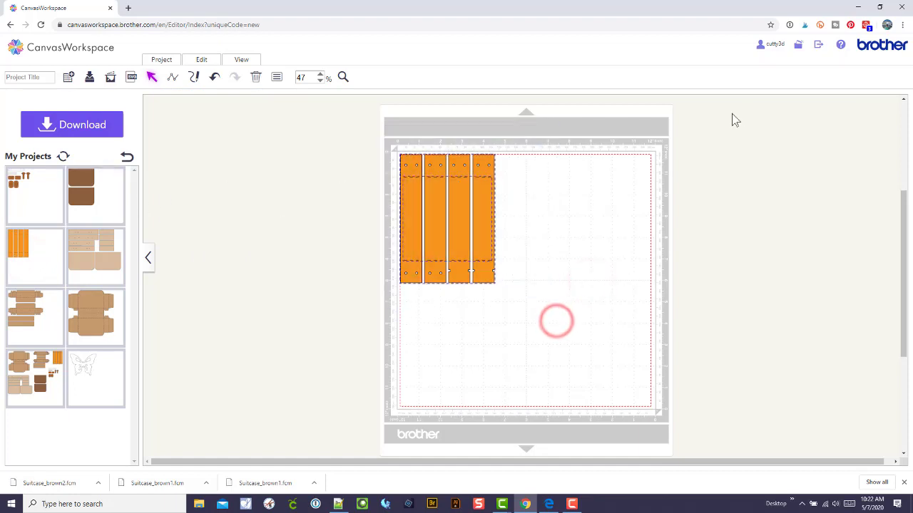
pyautogui.rightClick(467, 226)
pyautogui.click(492, 305)
pyautogui.moveTo(474, 228); pyautogui.dragTo(585, 231)
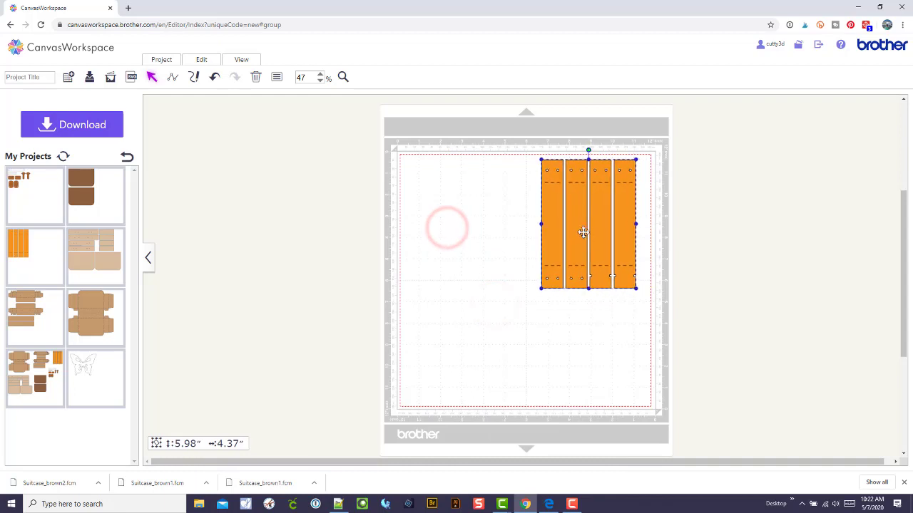
# Load the hardware project, delete the brown pieces and small strips, and rotate the remaining strip 90°
pyautogui.click(19, 187)
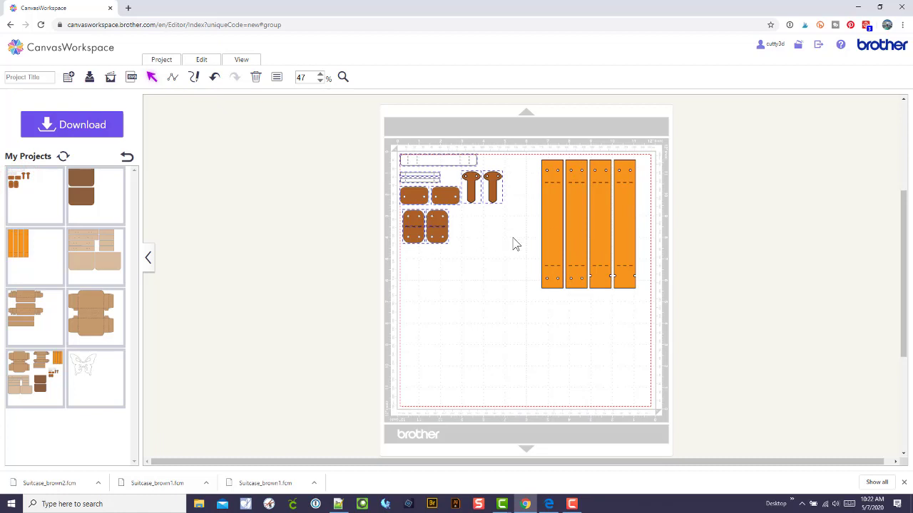
pyautogui.click(499, 255)
pyautogui.moveTo(395, 150); pyautogui.dragTo(508, 351)
pyautogui.moveTo(511, 259); pyautogui.dragTo(358, 117)
pyautogui.press('Delete')
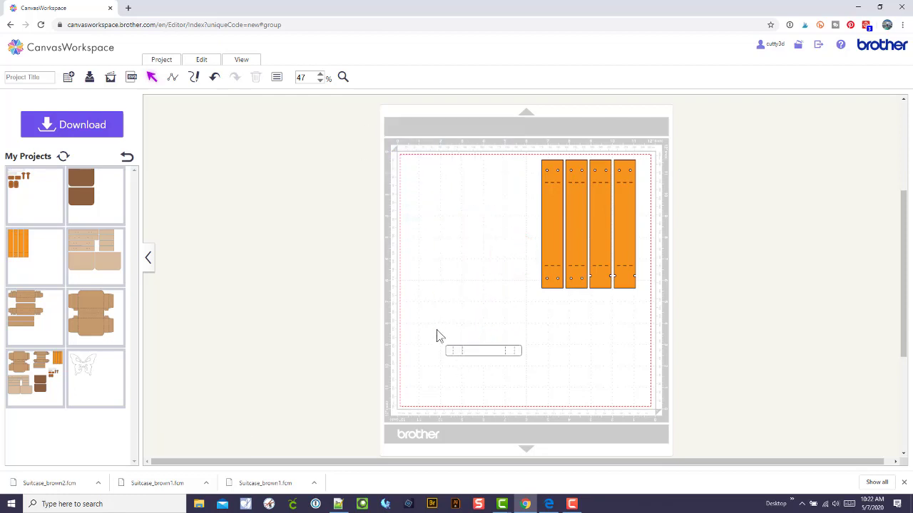
pyautogui.moveTo(438, 330); pyautogui.dragTo(520, 172)
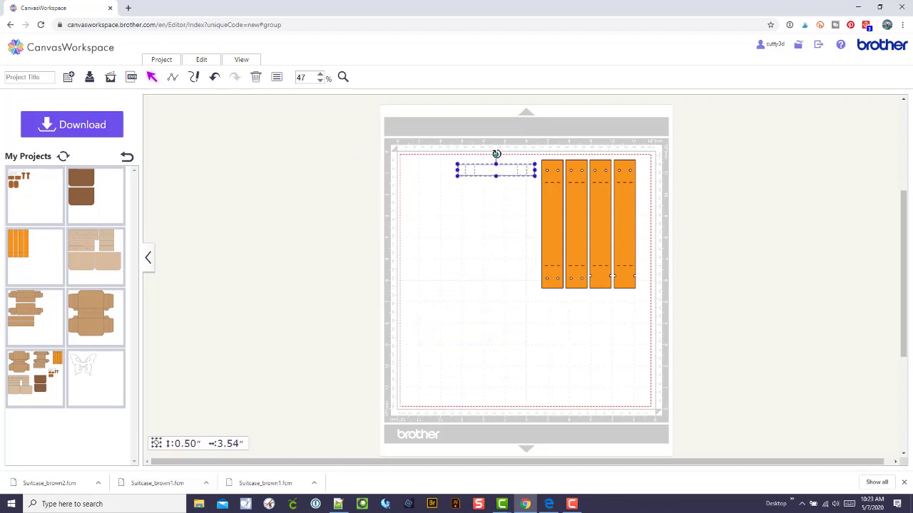
pyautogui.moveTo(497, 156)
pyautogui.mouseDown()
pyautogui.moveTo(521, 187)
pyautogui.moveTo(509, 209)
pyautogui.mouseUp()
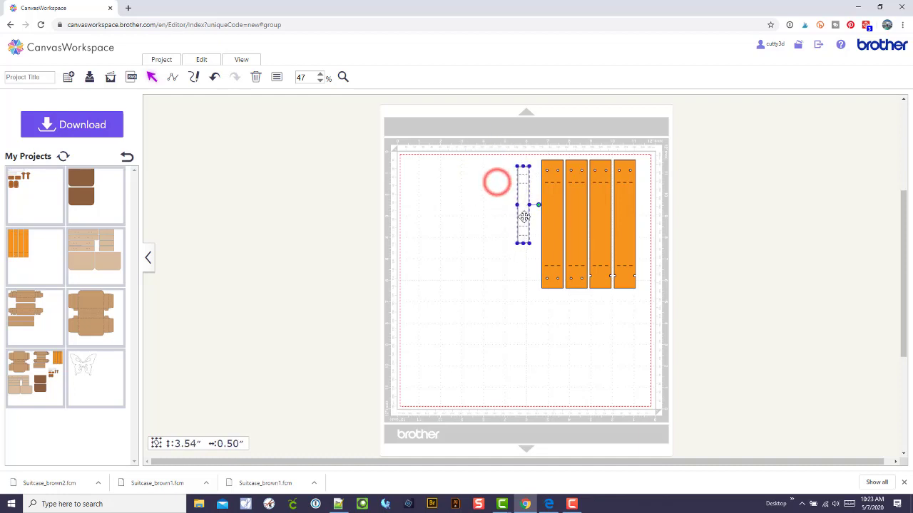
# Nudge the upright strip beside the orange straps, then download the layout as Suitcase_straps.fcm
pyautogui.moveTo(524, 217); pyautogui.dragTo(526, 215)
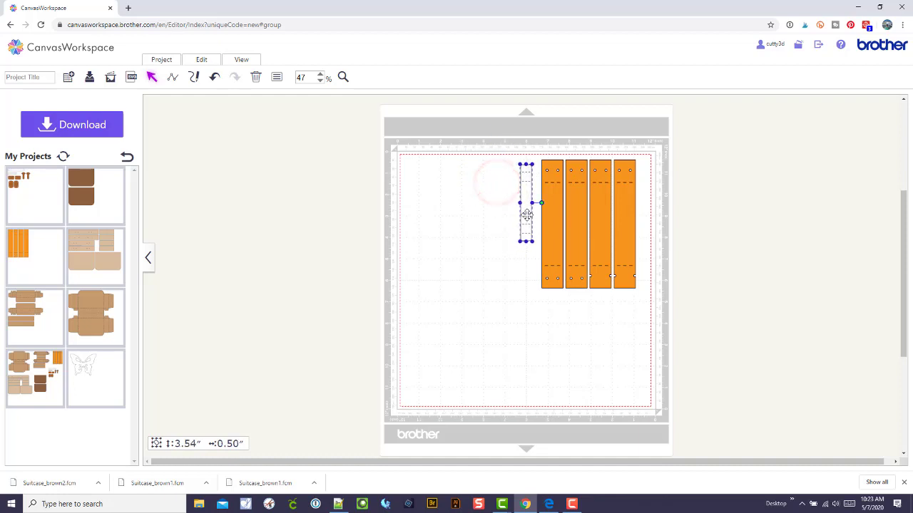
pyautogui.click(93, 128)
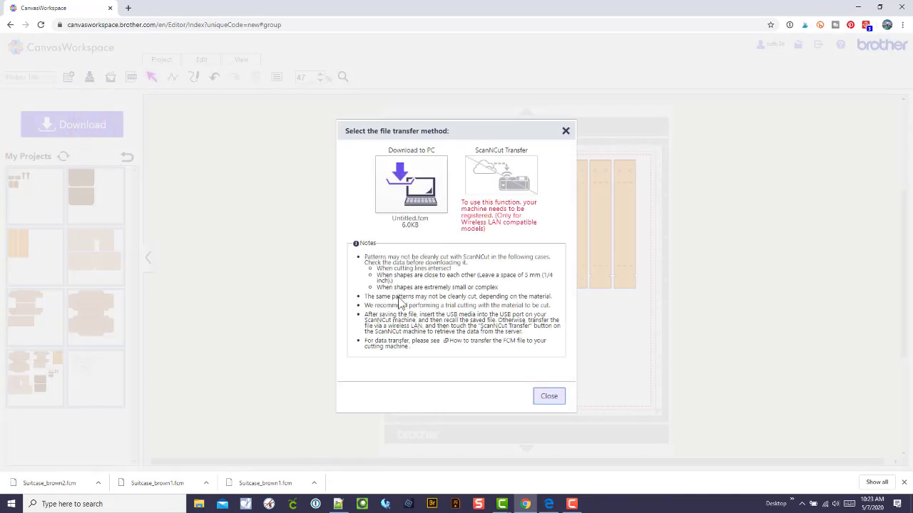
pyautogui.click(401, 199)
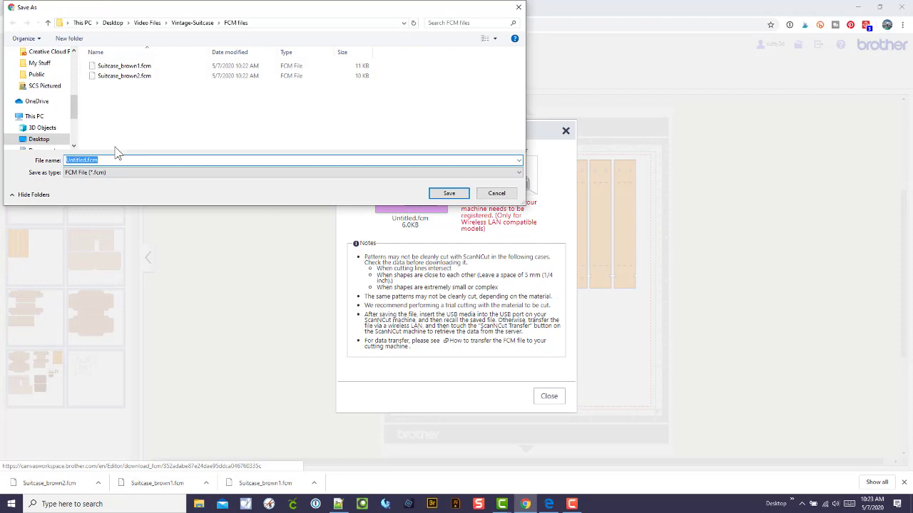
pyautogui.write('Suitcase_')
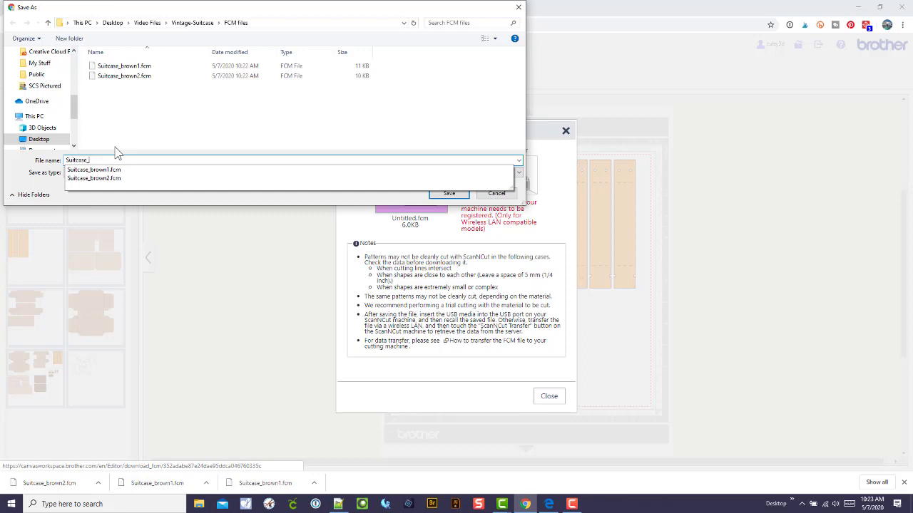
pyautogui.write('straps')
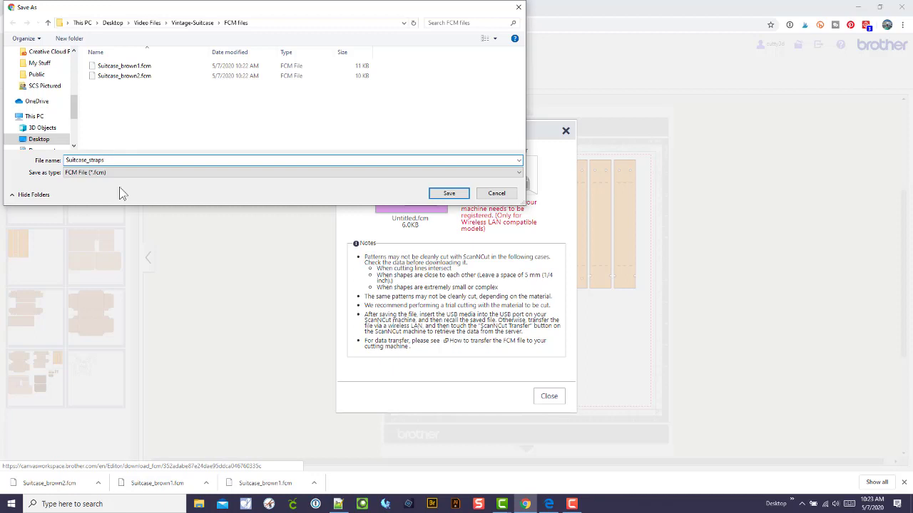
pyautogui.click(447, 193)
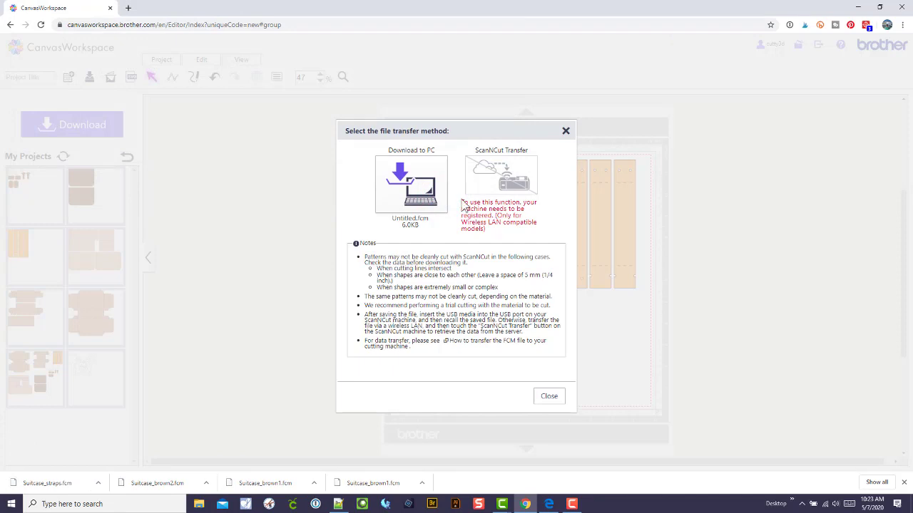
pyautogui.click(551, 397)
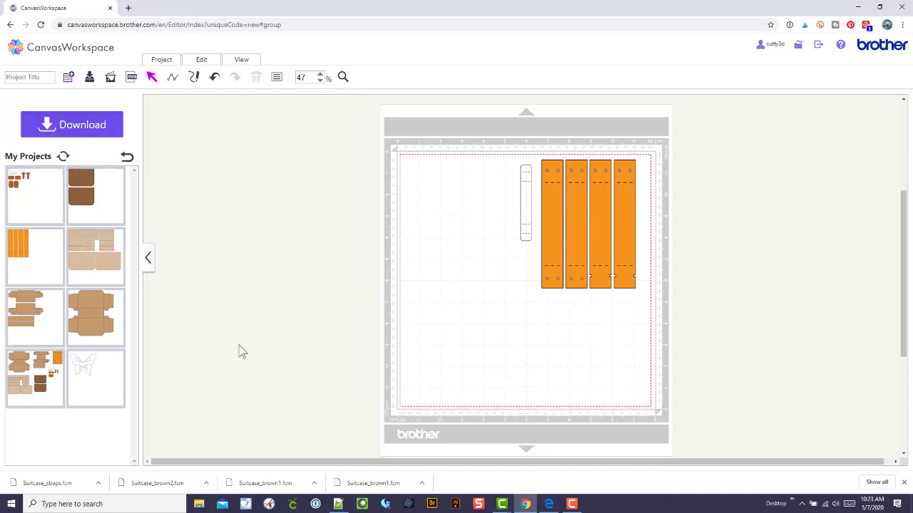
# Dismiss the downloads bar and start a new blank project, leaving the unsaved strap layout
pyautogui.click(904, 482)
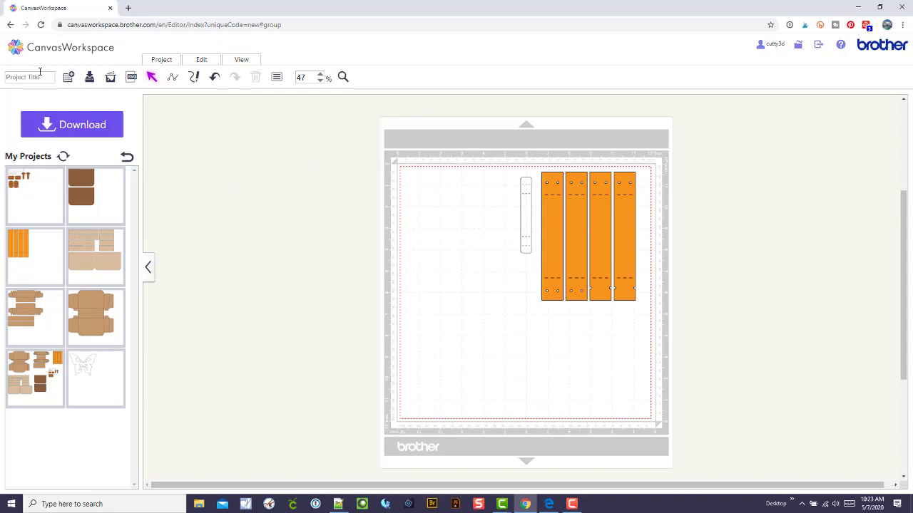
pyautogui.click(69, 79)
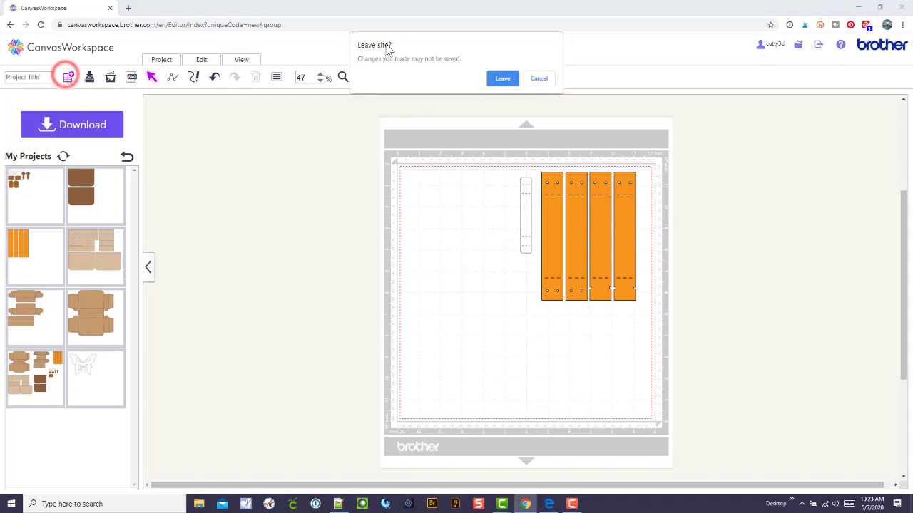
pyautogui.click(503, 80)
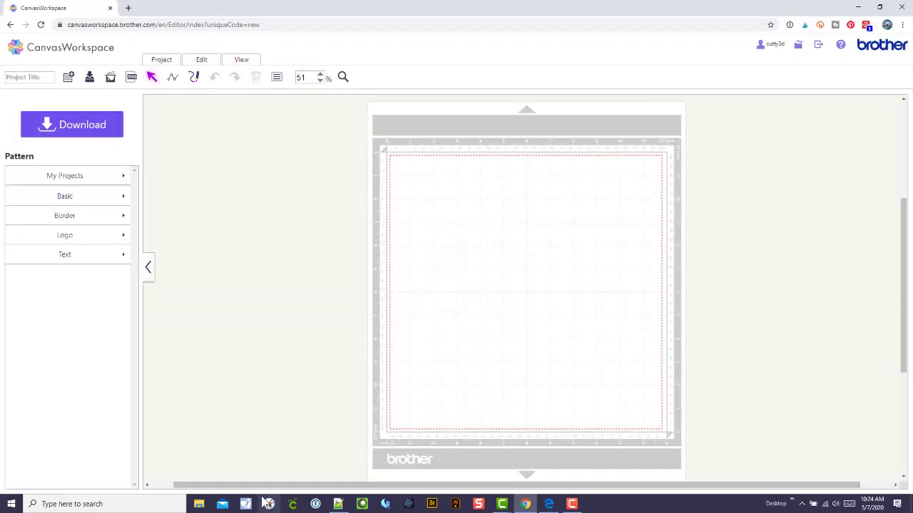
# Open File Explorer, browse Video Files > Layered-Flower-Card > SVG Files, then return to Layered-Flower-Card
pyautogui.click(200, 504)
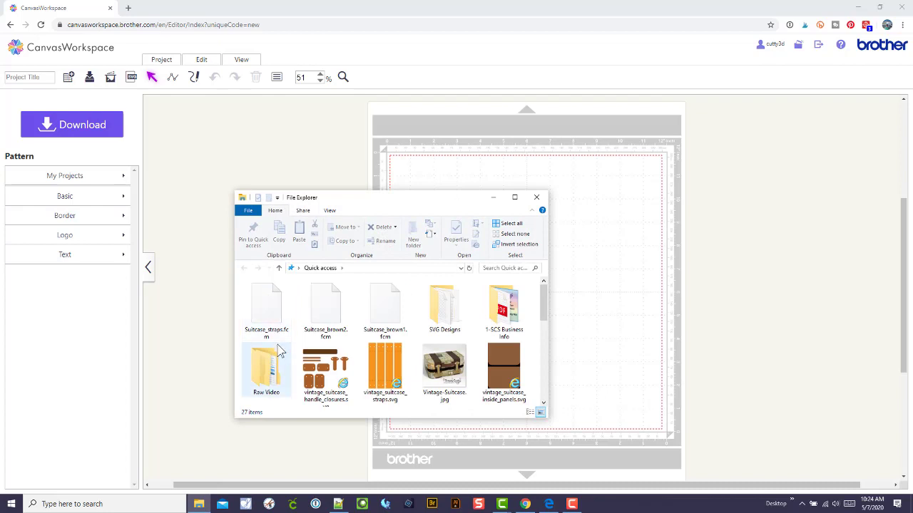
pyautogui.scroll(-2, 279, 351)
pyautogui.scroll(2, 279, 351)
pyautogui.doubleClick(262, 393)
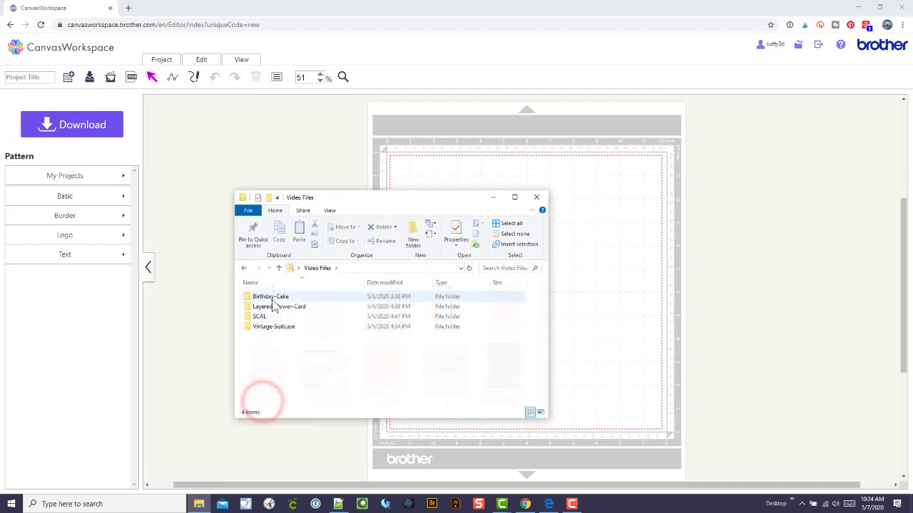
pyautogui.doubleClick(274, 306)
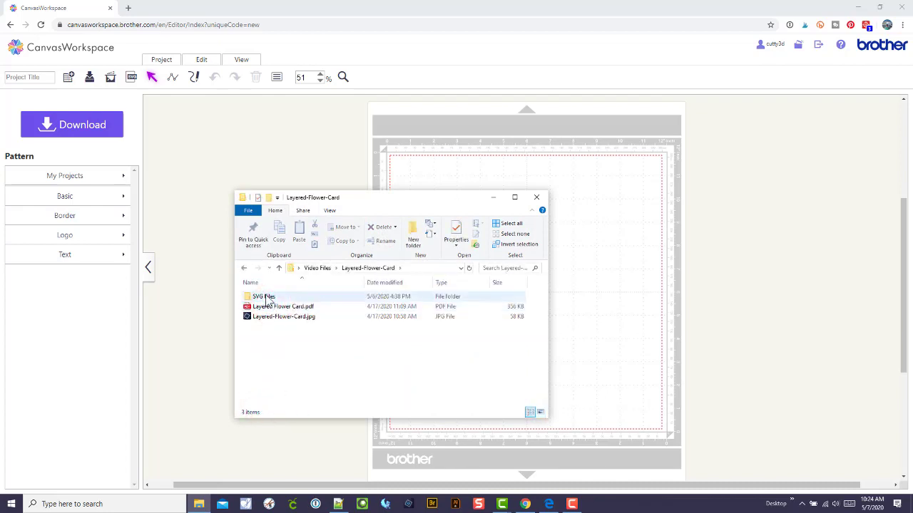
pyautogui.click(266, 296)
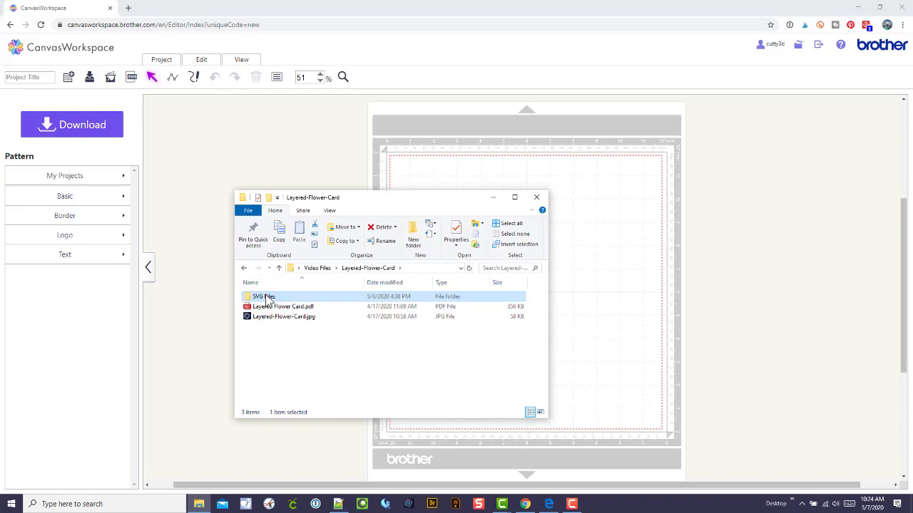
pyautogui.doubleClick(265, 296)
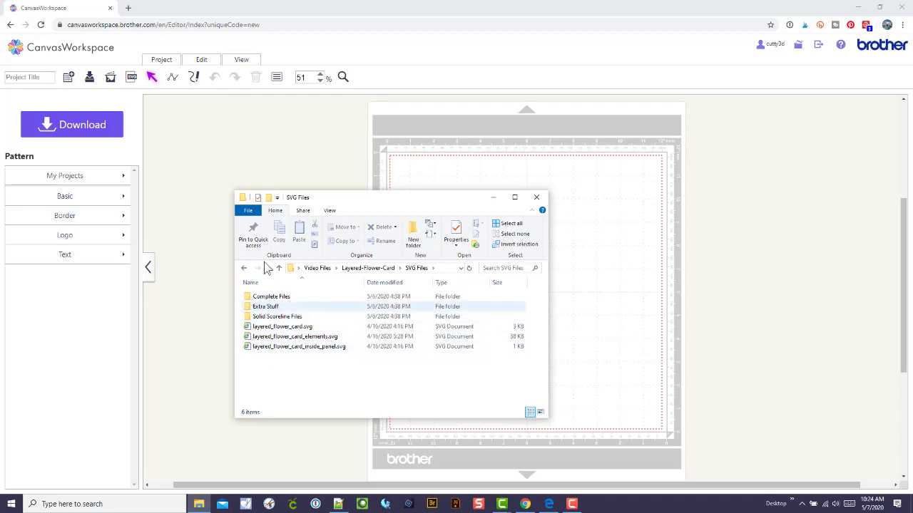
pyautogui.moveTo(321, 203); pyautogui.dragTo(317, 154)
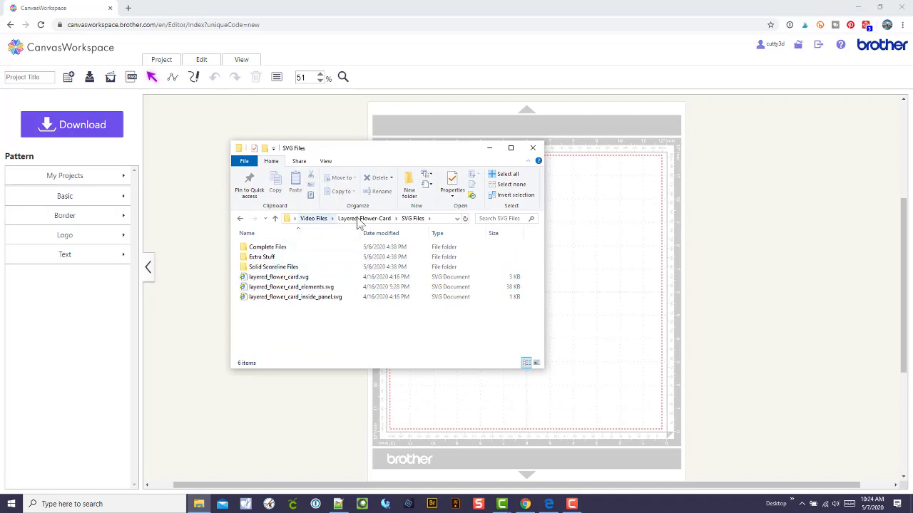
pyautogui.click(385, 218)
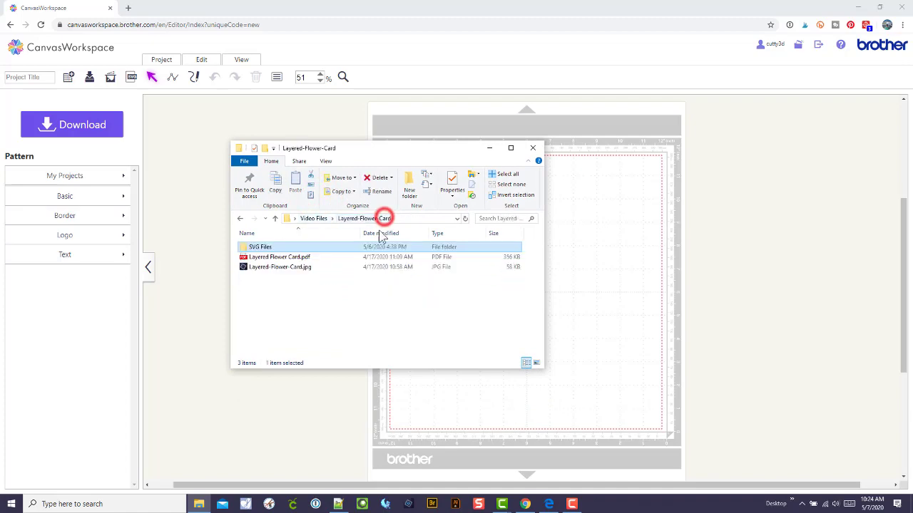
# Open the Layered Flower Card PDF, close the Vintage Suitcase tab, and scroll to the pieces
pyautogui.doubleClick(292, 257)
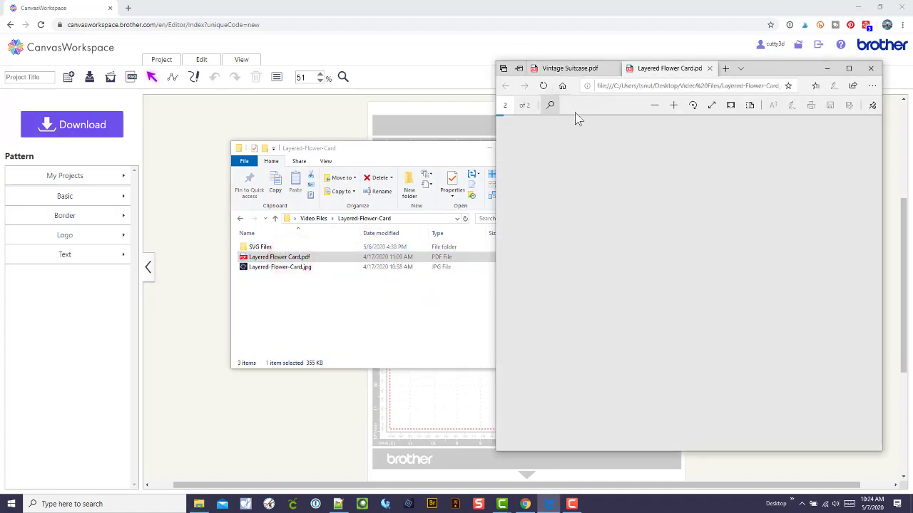
pyautogui.click(614, 68)
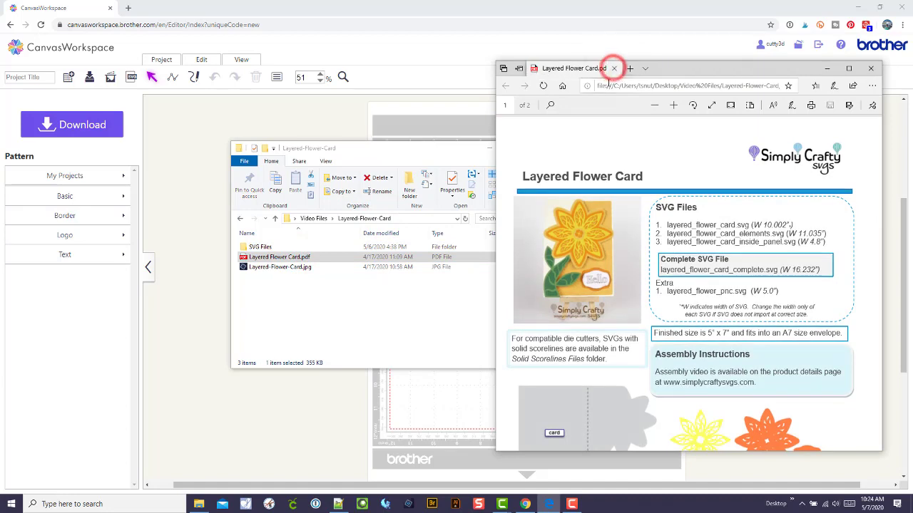
pyautogui.scroll(-5, 591, 279)
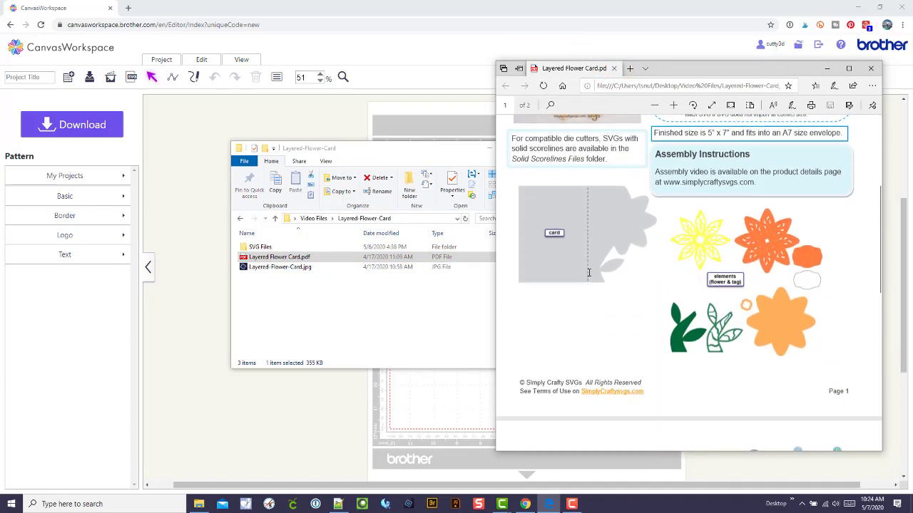
pyautogui.scroll(-2, 592, 270)
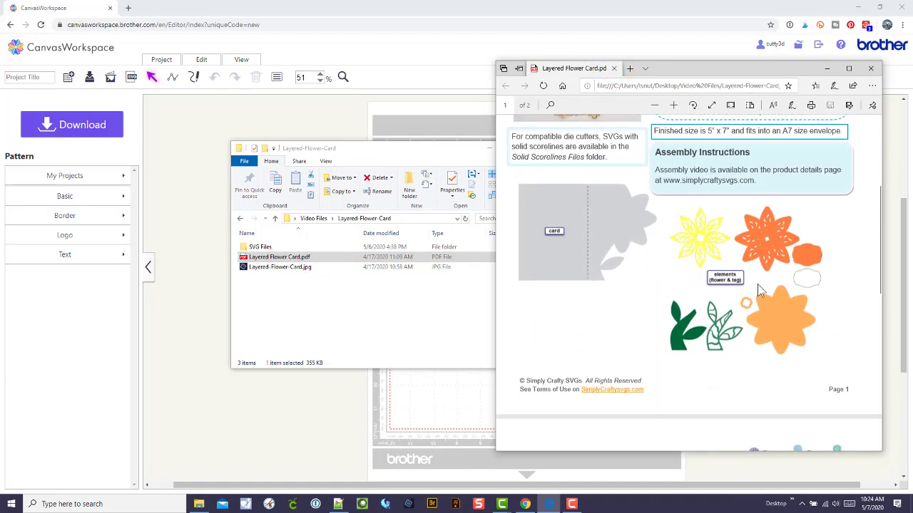
# In Explorer, open SVG Files > Complete Files and select layered_flower_card_complete.svg
pyautogui.click(331, 314)
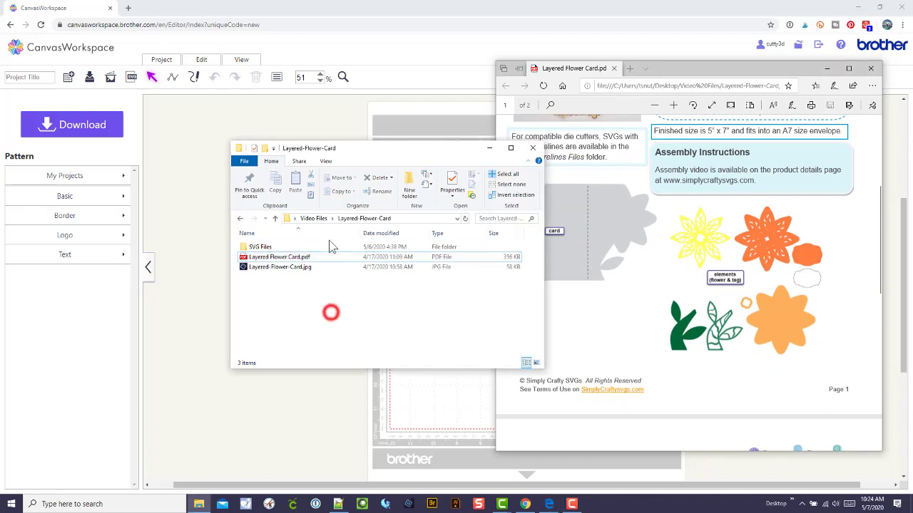
pyautogui.doubleClick(269, 247)
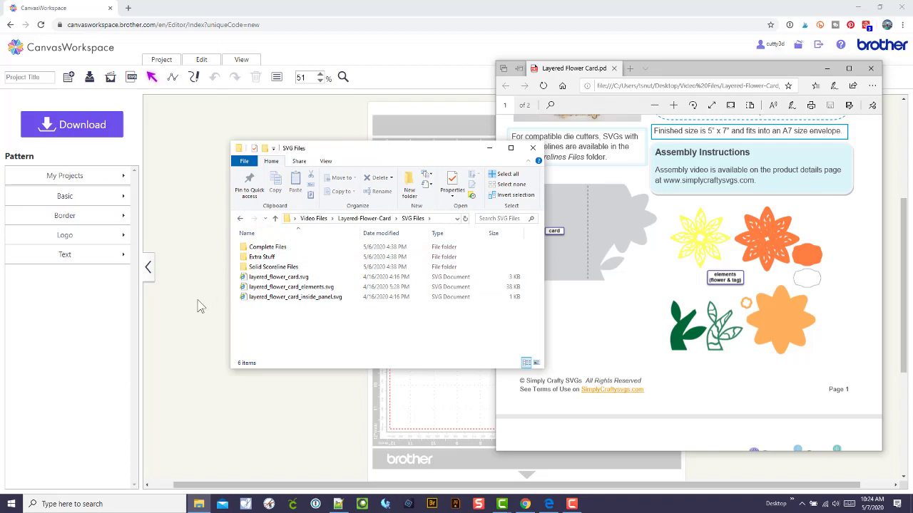
pyautogui.moveTo(370, 150); pyautogui.dragTo(438, 131)
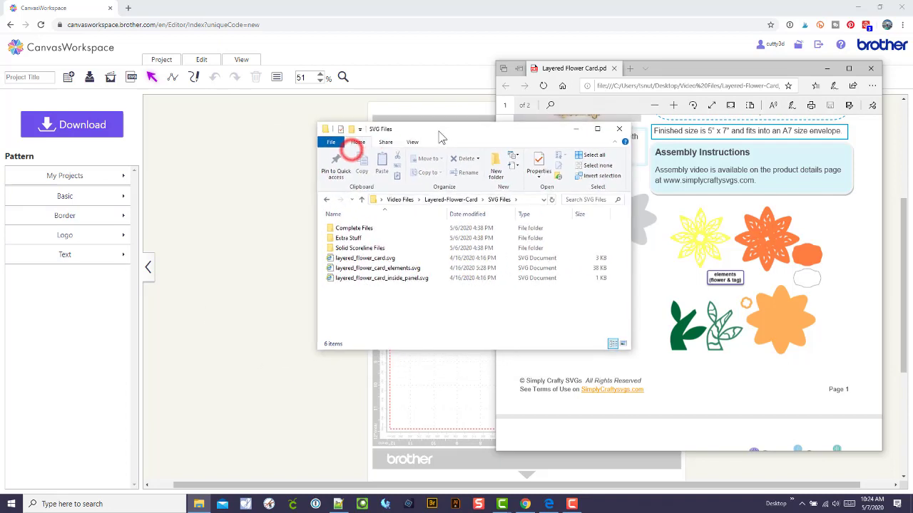
pyautogui.doubleClick(345, 230)
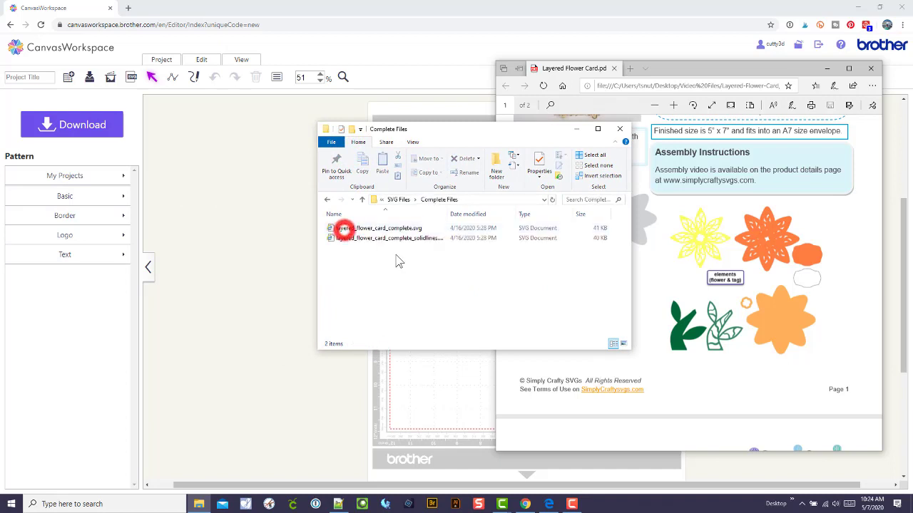
pyautogui.click(362, 228)
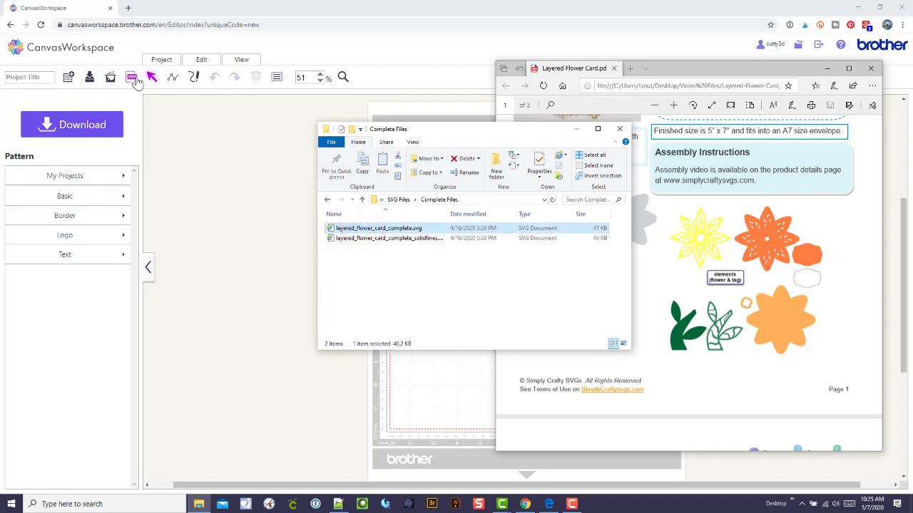
# Import layered_flower_card_complete.svg from Layered-Flower-Card > SVG Files > Complete Files onto the mat
pyautogui.click(131, 77)
pyautogui.click(370, 248)
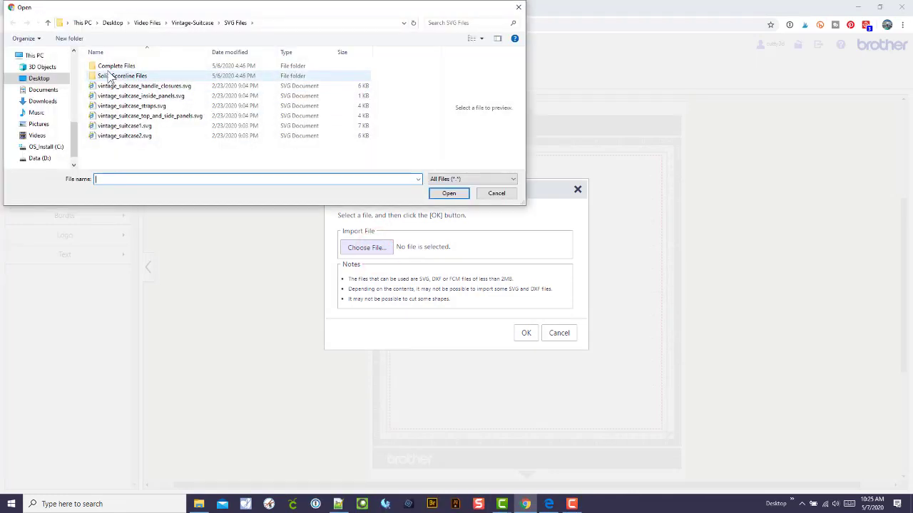
pyautogui.click(147, 22)
pyautogui.doubleClick(122, 77)
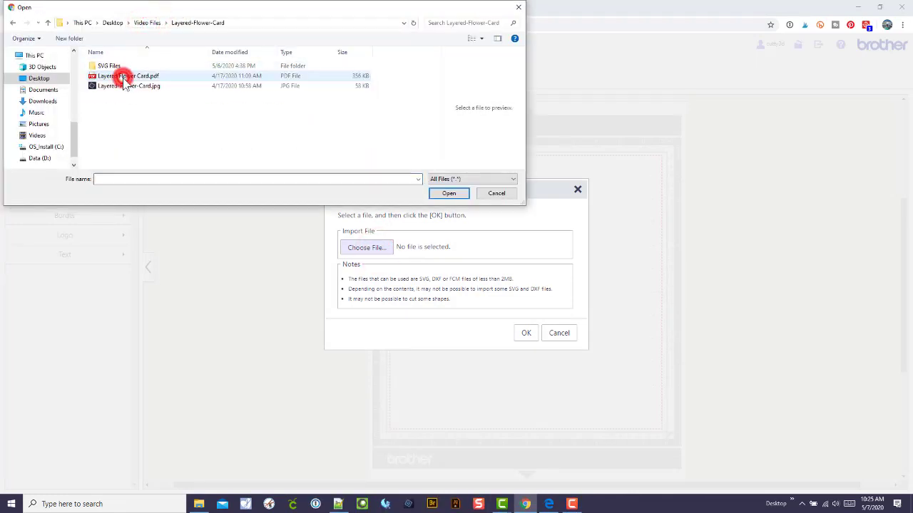
pyautogui.doubleClick(107, 65)
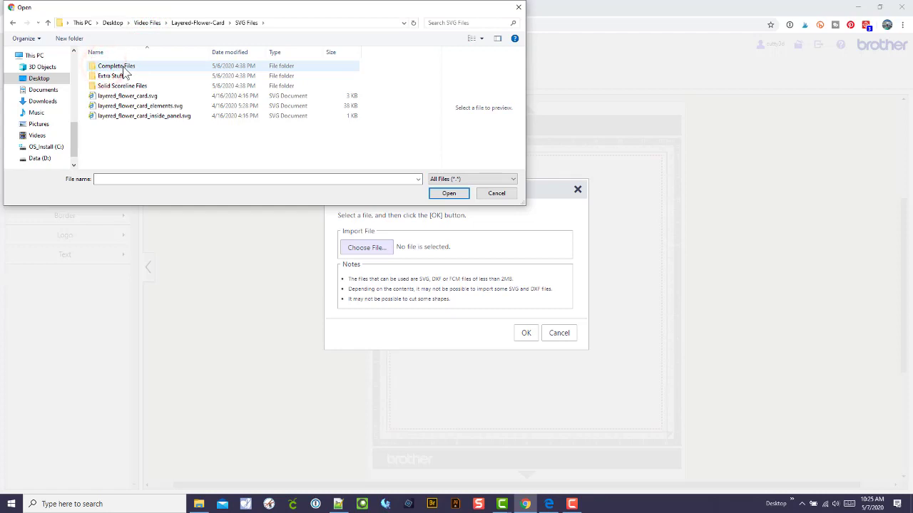
pyautogui.doubleClick(121, 66)
pyautogui.click(127, 69)
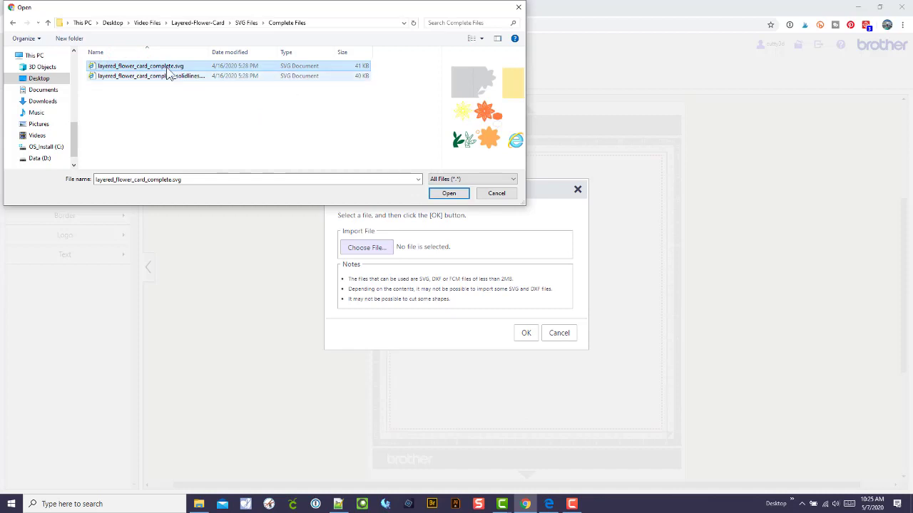
pyautogui.click(448, 201)
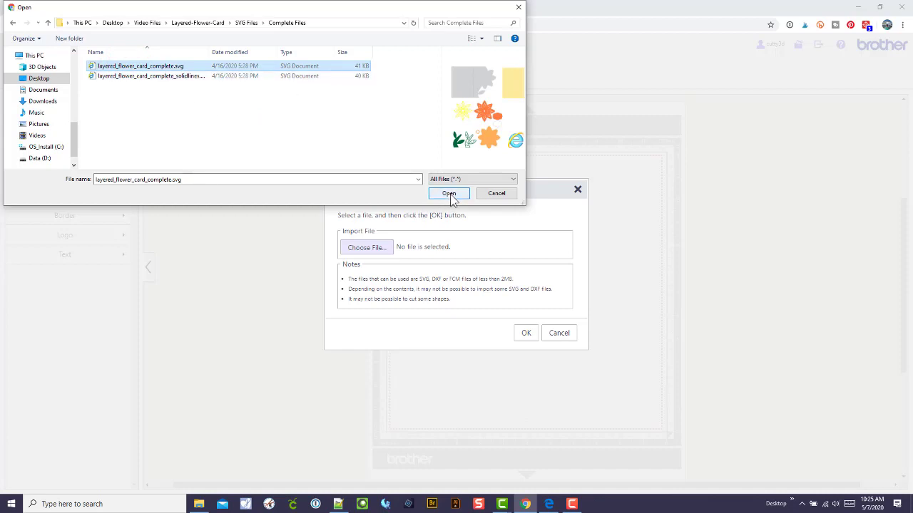
pyautogui.click(450, 198)
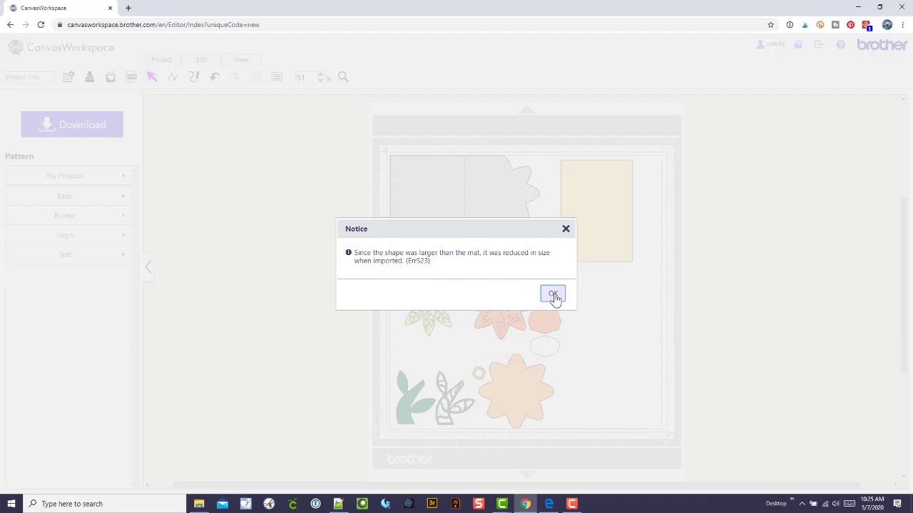
# Dismiss the size-reduction notice and start a new project, discarding the unsaved layout
pyautogui.click(554, 295)
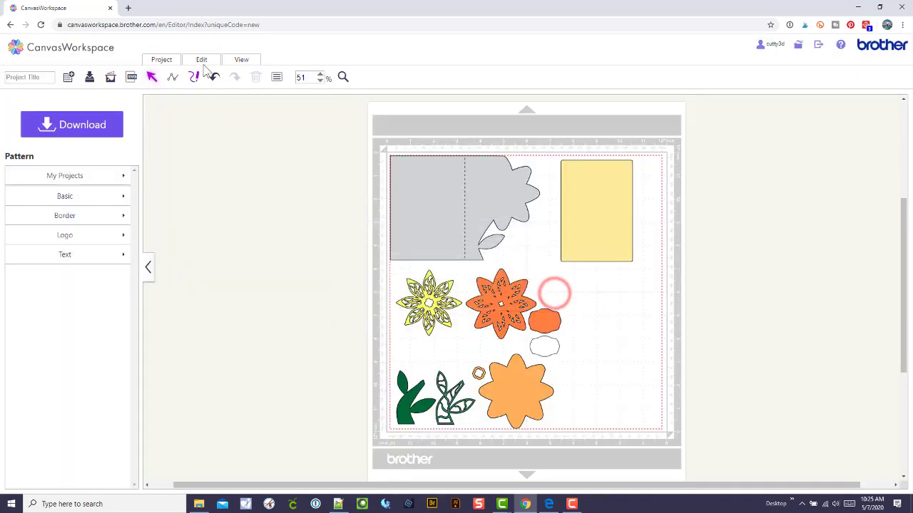
pyautogui.click(312, 84)
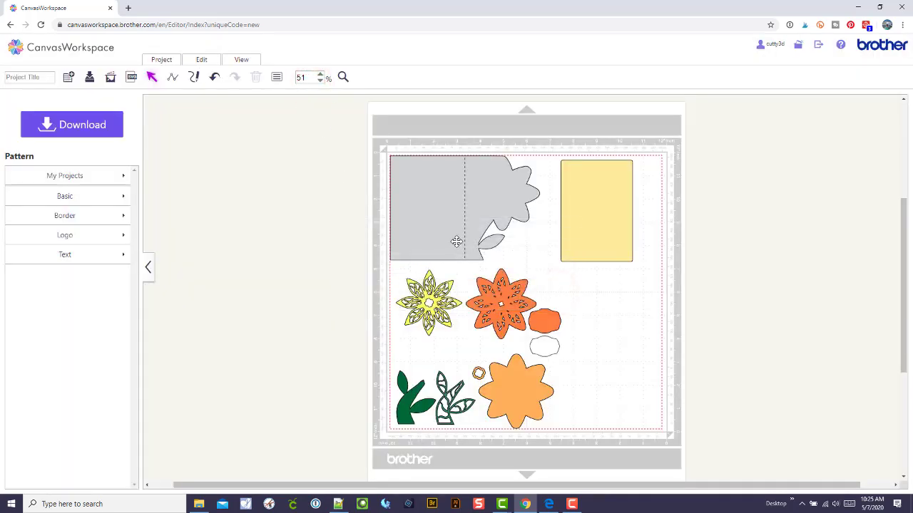
pyautogui.click(455, 241)
pyautogui.click(298, 128)
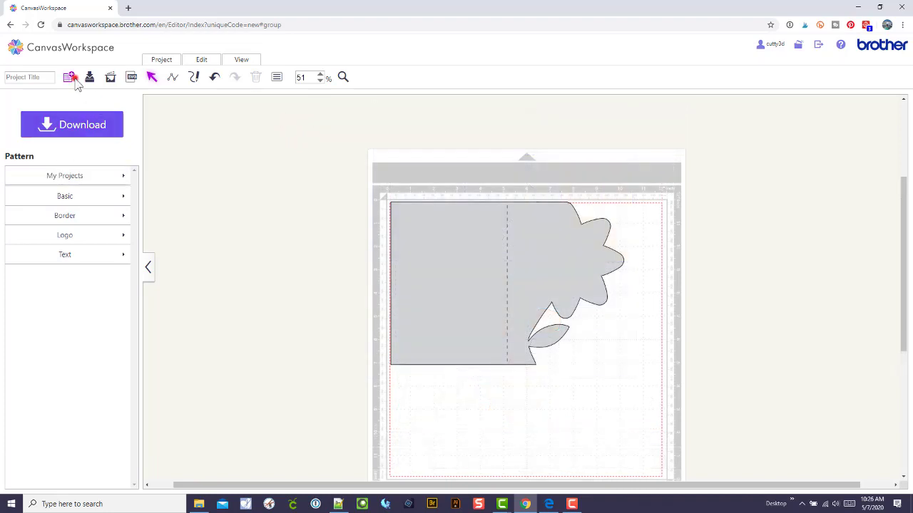
pyautogui.click(71, 77)
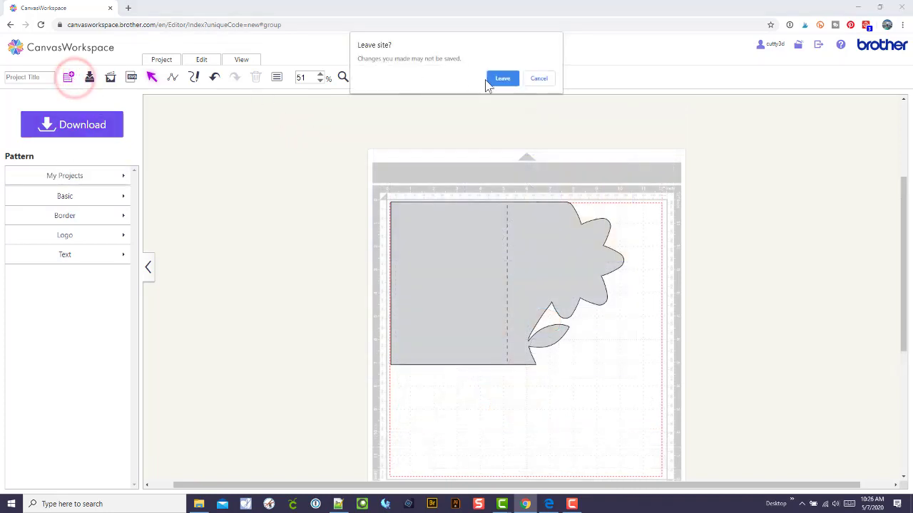
pyautogui.click(501, 80)
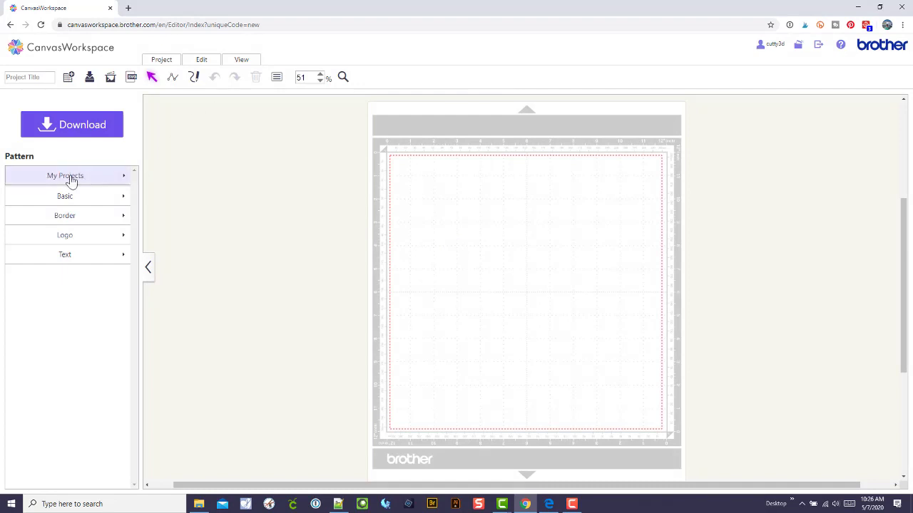
# Import layered_flower_card.svg onto the fresh project's mat
pyautogui.click(130, 77)
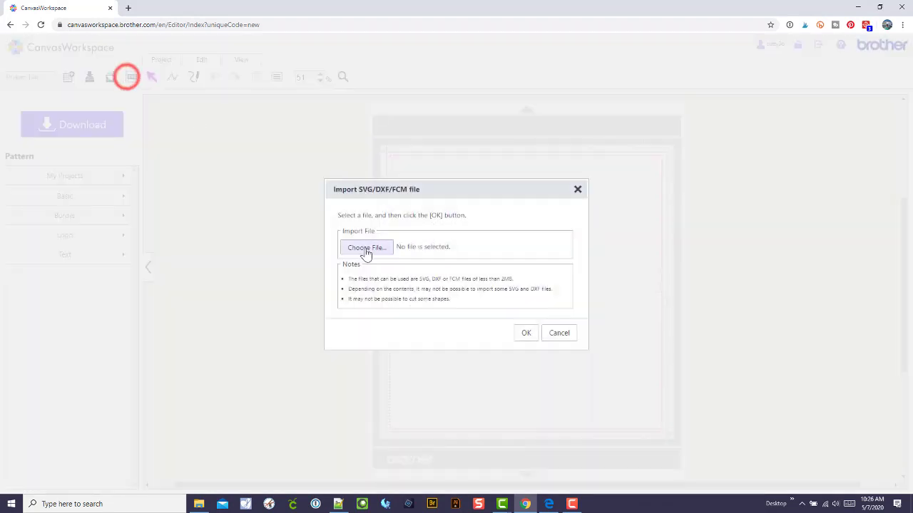
pyautogui.click(367, 249)
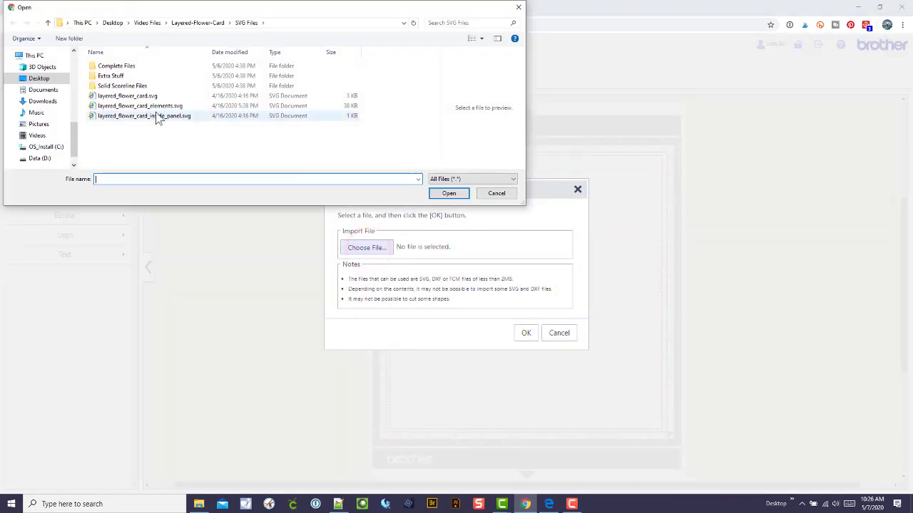
pyautogui.click(127, 96)
pyautogui.click(448, 193)
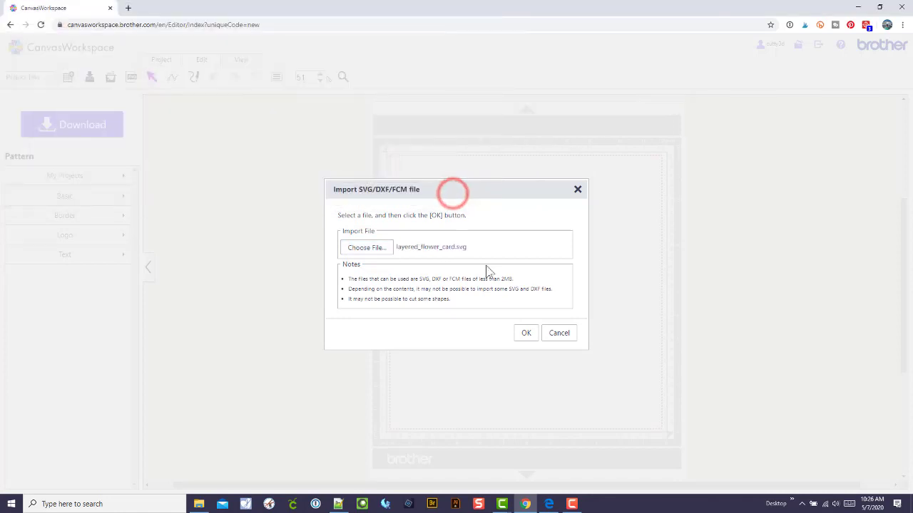
pyautogui.click(529, 334)
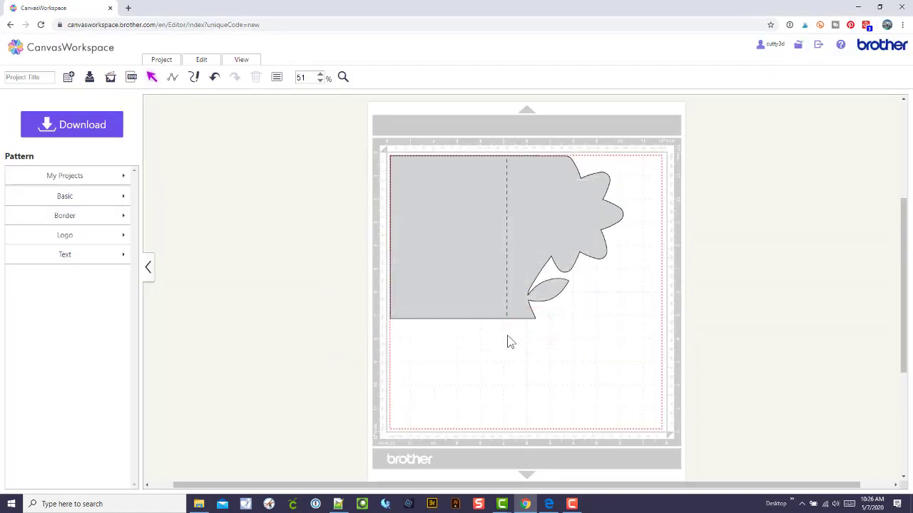
# Select the whole flower card shape and group its pieces
pyautogui.moveTo(633, 368); pyautogui.dragTo(421, 136)
pyautogui.rightClick(425, 197)
pyautogui.click(451, 274)
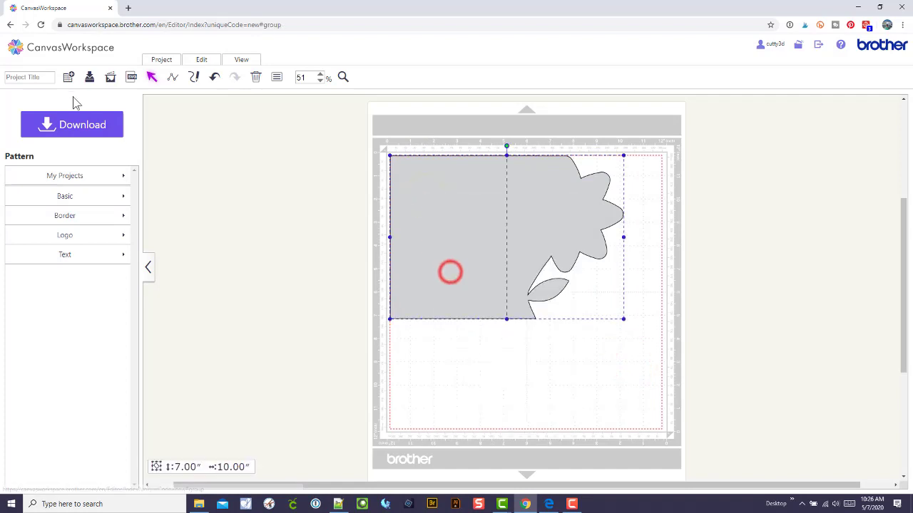
# Download to PC, creating and entering a new FCM Files folder inside Layered-Flower-Card
pyautogui.click(73, 123)
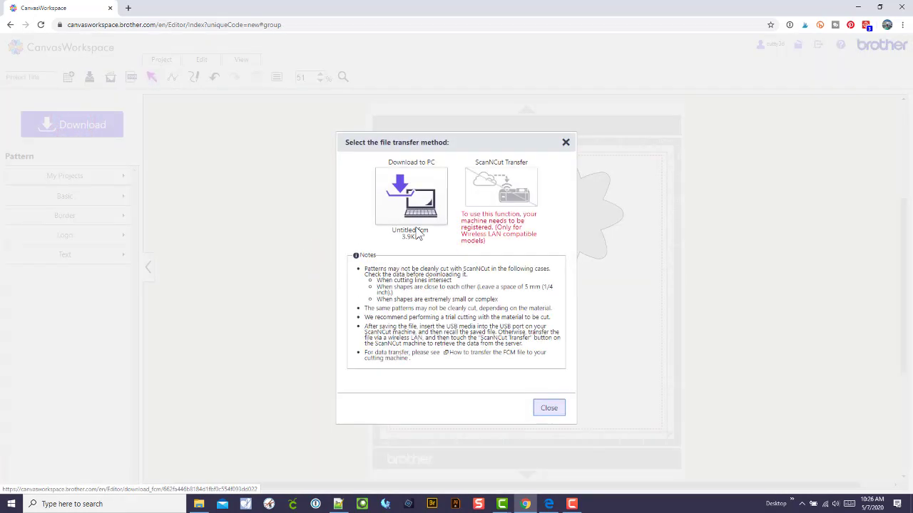
pyautogui.click(411, 202)
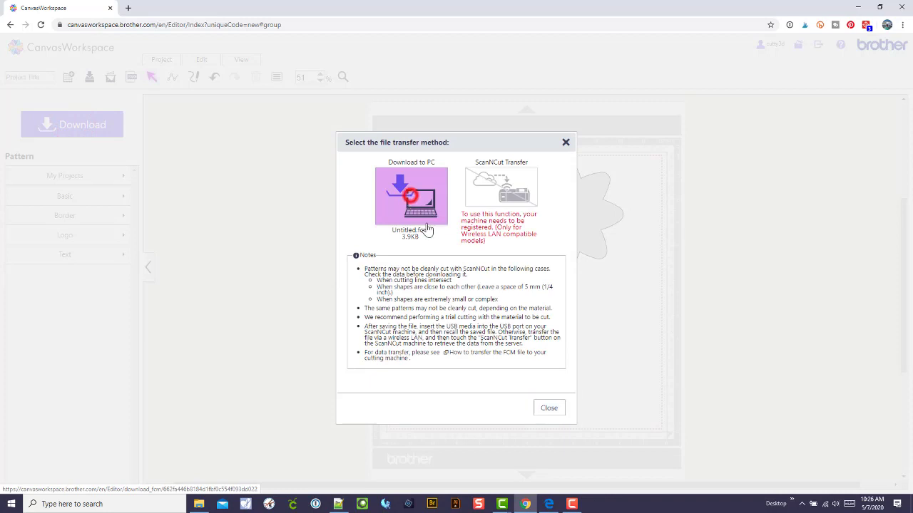
pyautogui.click(48, 23)
pyautogui.click(77, 40)
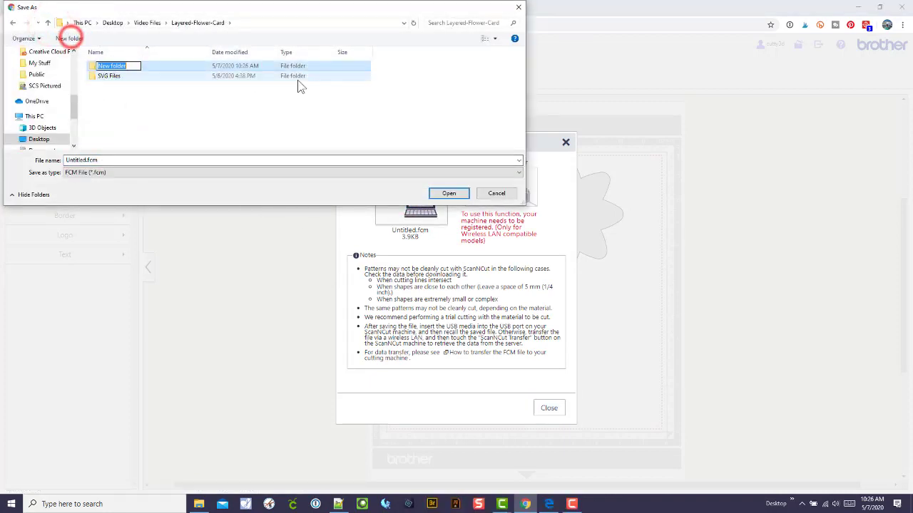
pyautogui.write('FC')
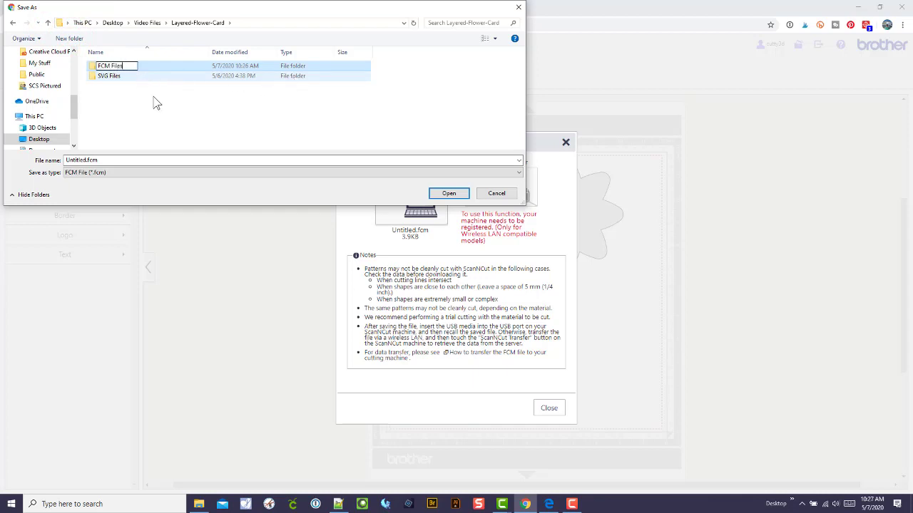
pyautogui.write('M Files')
pyautogui.press('Return')
pyautogui.doubleClick(107, 65)
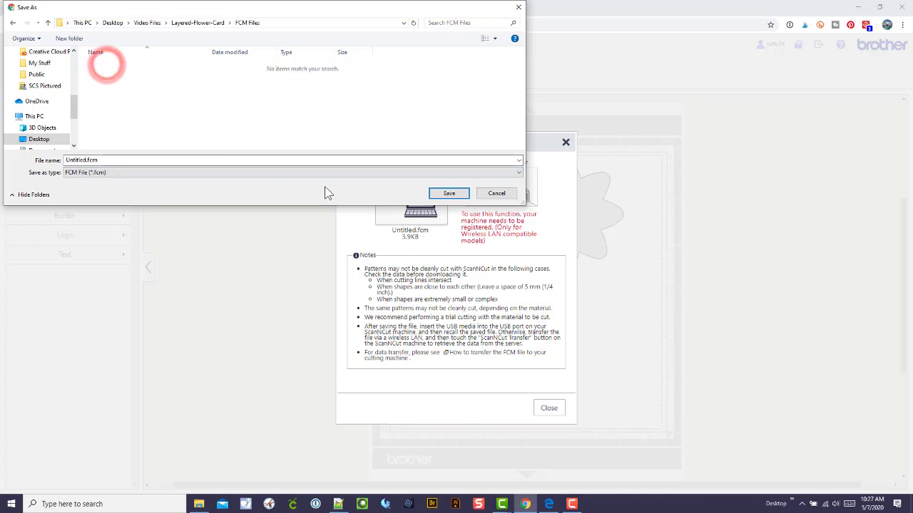
# Save the card base as White card.fcm in FCM Files
pyautogui.doubleClick(80, 160)
pyautogui.write('W')
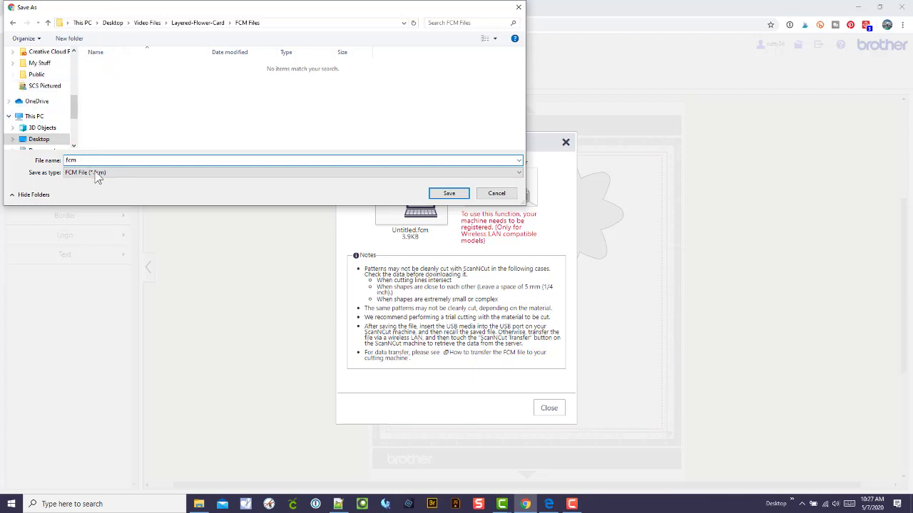
pyautogui.doubleClick(91, 158)
pyautogui.write('White card')
pyautogui.press('Return')
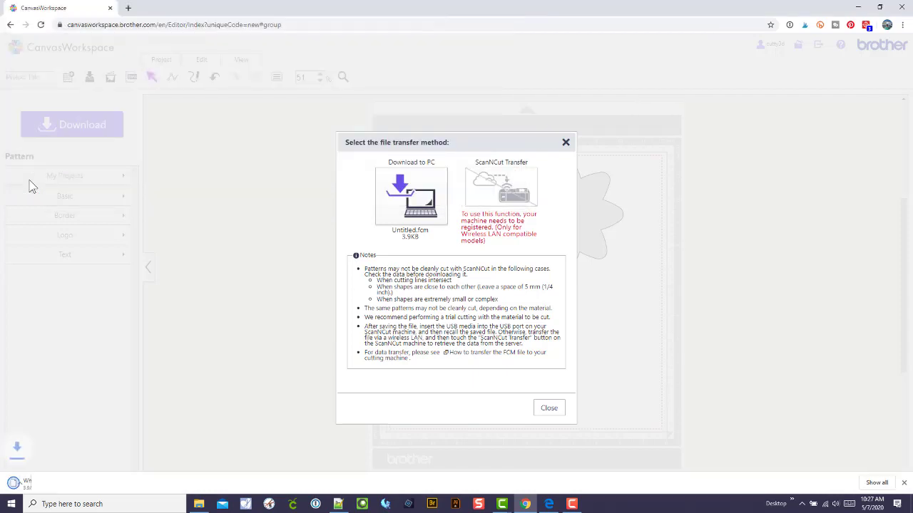
pyautogui.click(550, 411)
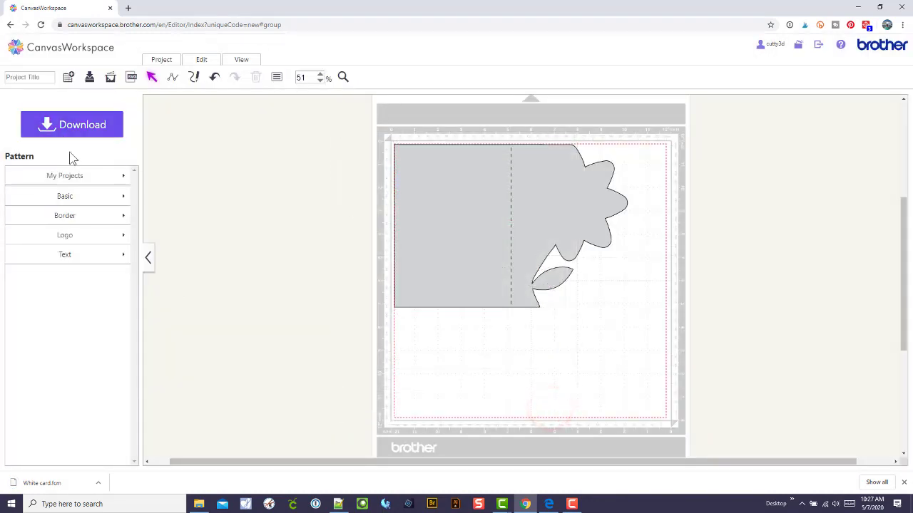
# Stay on the current project, title it 'flower card' and save it
pyautogui.click(68, 78)
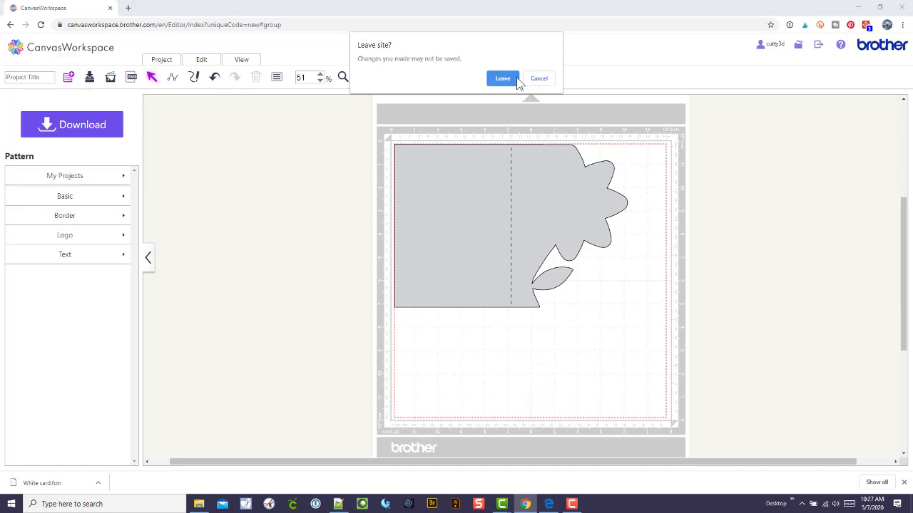
pyautogui.click(547, 78)
pyautogui.click(51, 76)
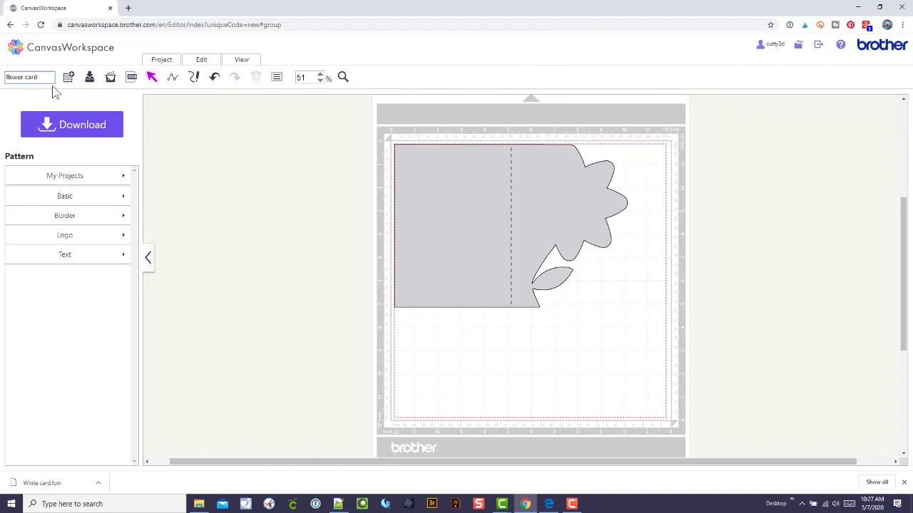
pyautogui.click(89, 79)
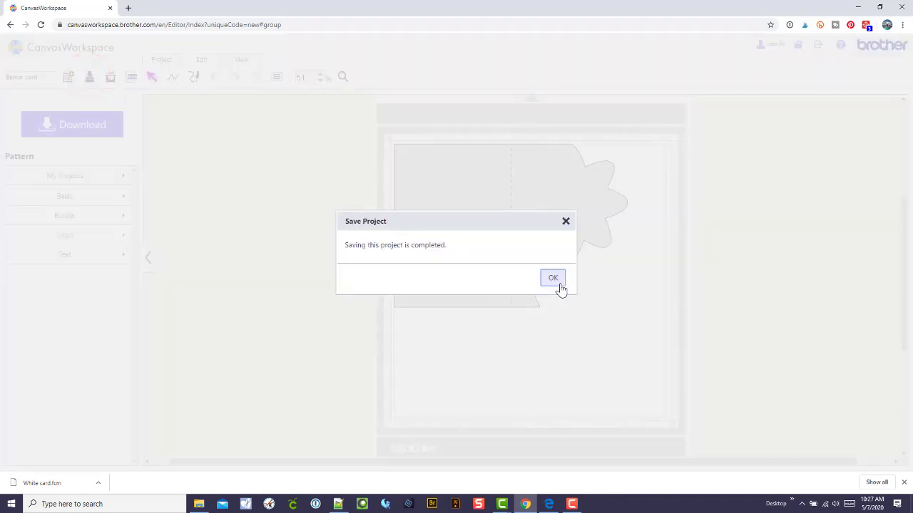
pyautogui.click(561, 285)
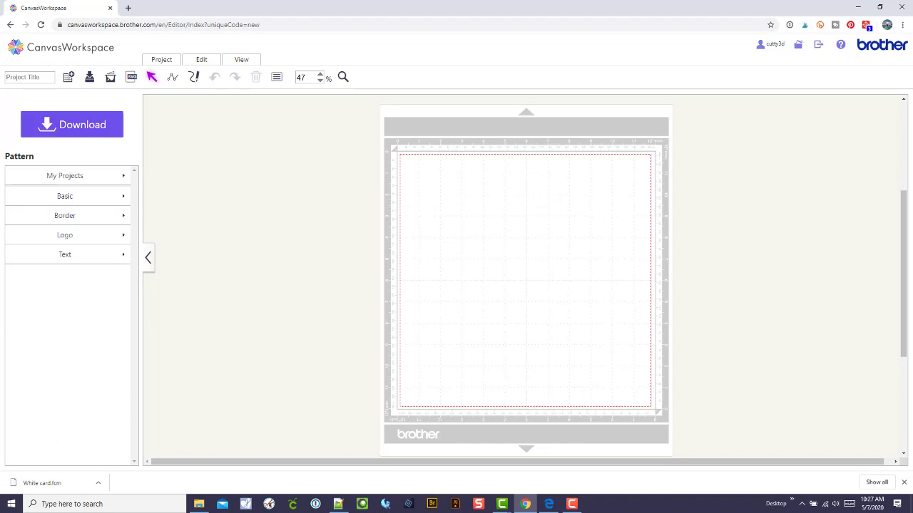
# Load the saved Flower card elements project
pyautogui.click(82, 175)
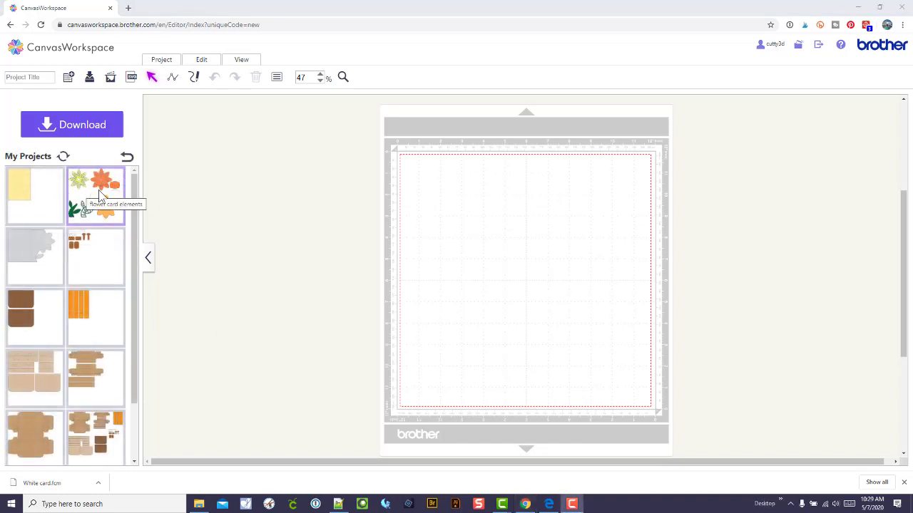
pyautogui.click(100, 194)
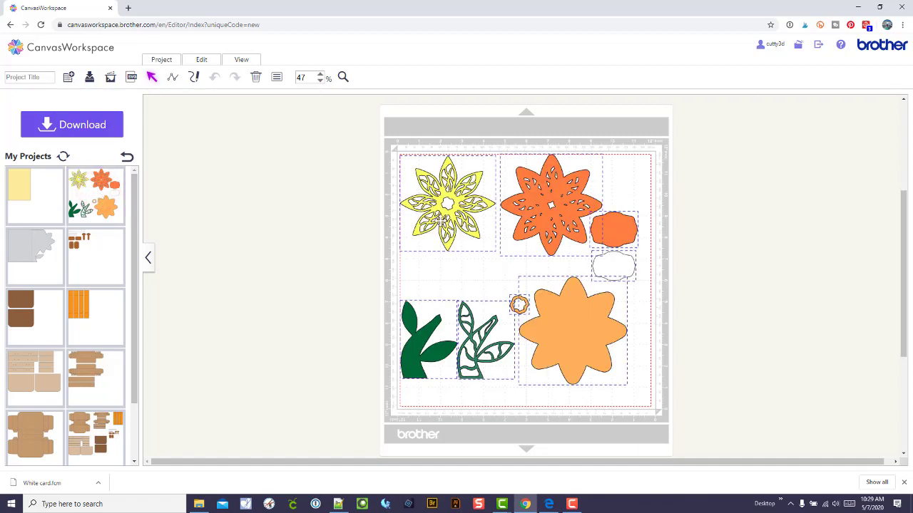
pyautogui.click(306, 250)
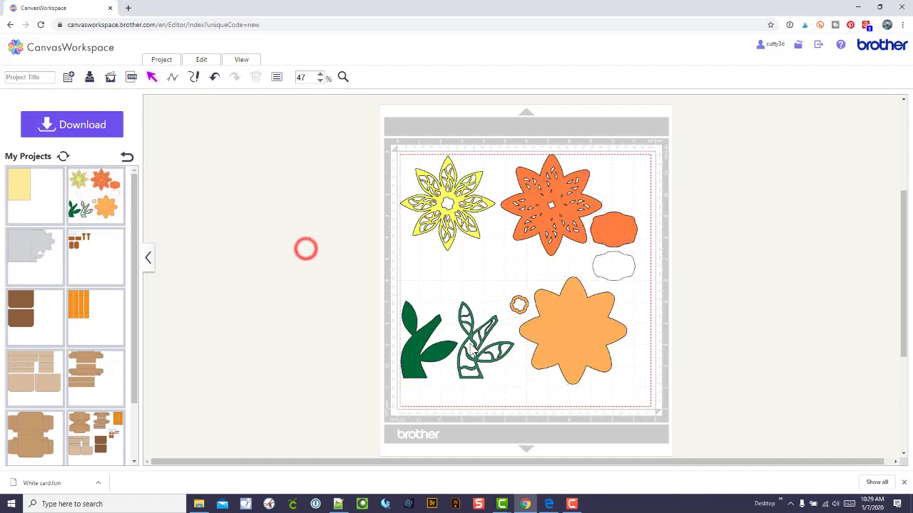
# Delete the yellow flower, orange flowers, orange blob, white outline and small ring
pyautogui.click(440, 231)
pyautogui.press('Delete')
pyautogui.click(569, 211)
pyautogui.press('Delete')
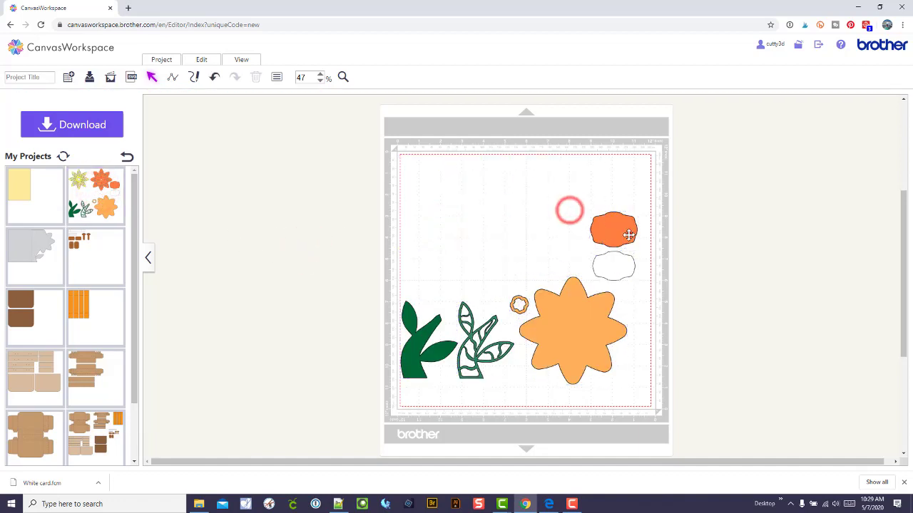
pyautogui.press('Delete')
pyautogui.click(627, 265)
pyautogui.press('Delete')
pyautogui.click(628, 271)
pyautogui.press('Delete')
pyautogui.click(591, 314)
pyautogui.click(518, 307)
pyautogui.click(513, 392)
pyautogui.hotkey('ctrl', 'a')
# Move both leaves to the top-left, then the outlined leaf to the top-right
pyautogui.click(425, 347)
pyautogui.click(433, 256)
pyautogui.moveTo(553, 399); pyautogui.dragTo(417, 303)
pyautogui.moveTo(419, 345); pyautogui.dragTo(421, 200)
pyautogui.click(579, 319)
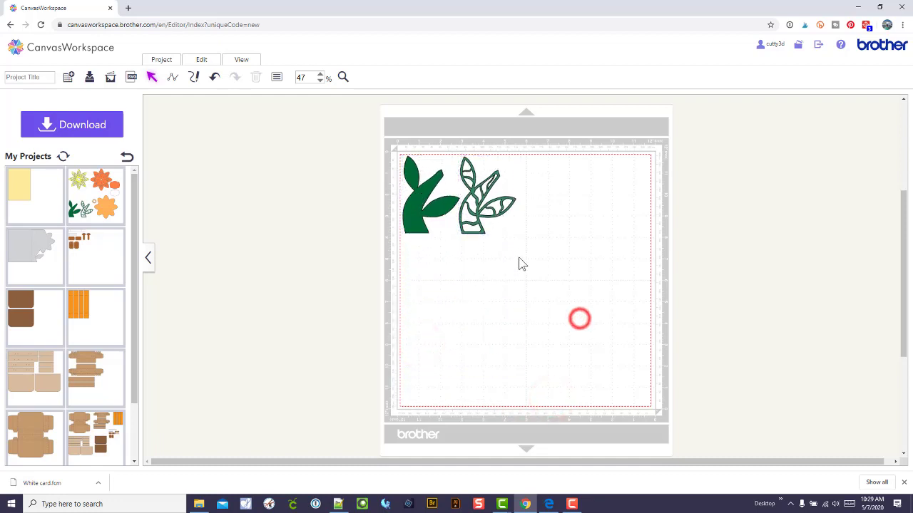
pyautogui.moveTo(526, 263)
pyautogui.mouseDown()
pyautogui.moveTo(485, 179)
pyautogui.moveTo(608, 198)
pyautogui.moveTo(600, 196)
pyautogui.mouseUp()
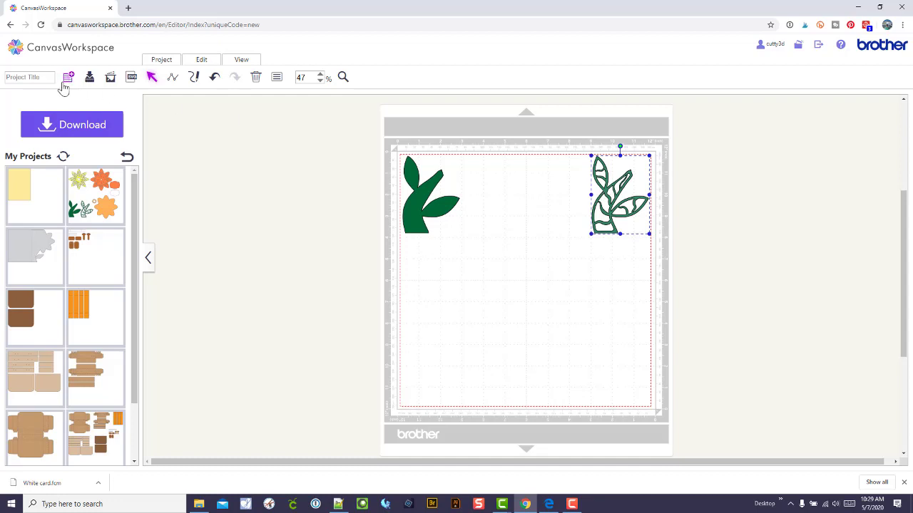
# Download the two leaves to the PC as Stem 2 greens.fcm
pyautogui.click(59, 125)
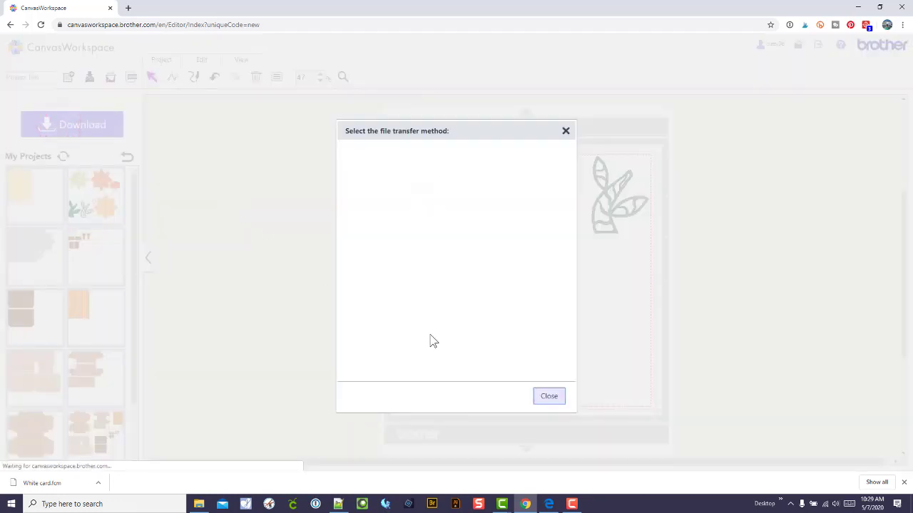
pyautogui.click(402, 182)
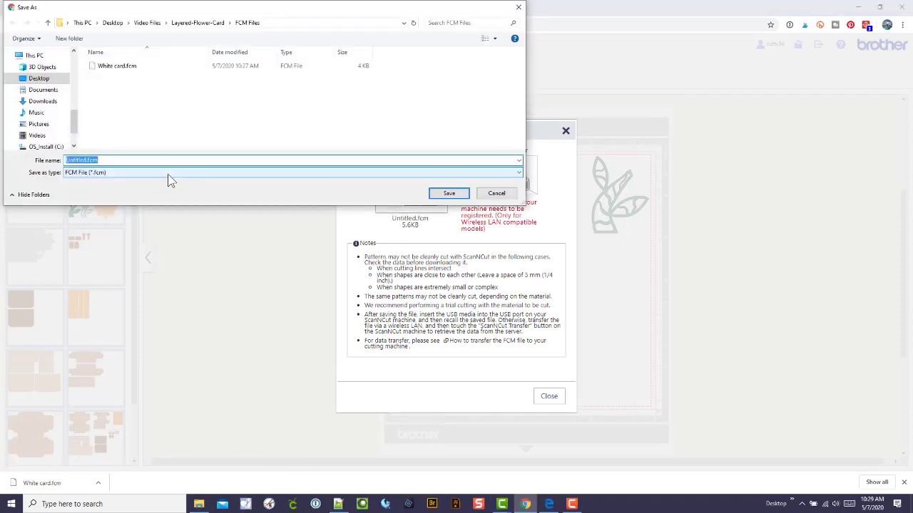
pyautogui.write('Str')
pyautogui.write('m 2 gre')
pyautogui.write('ens')
pyautogui.click(448, 193)
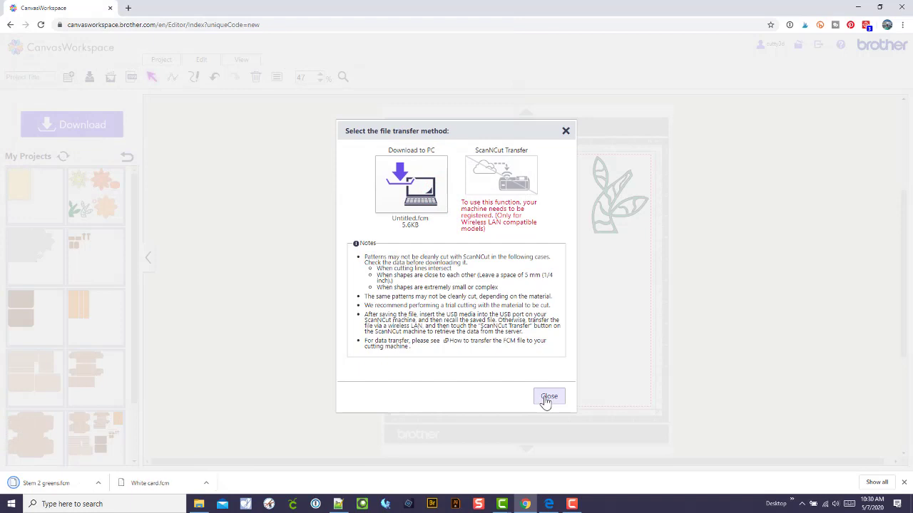
pyautogui.click(546, 399)
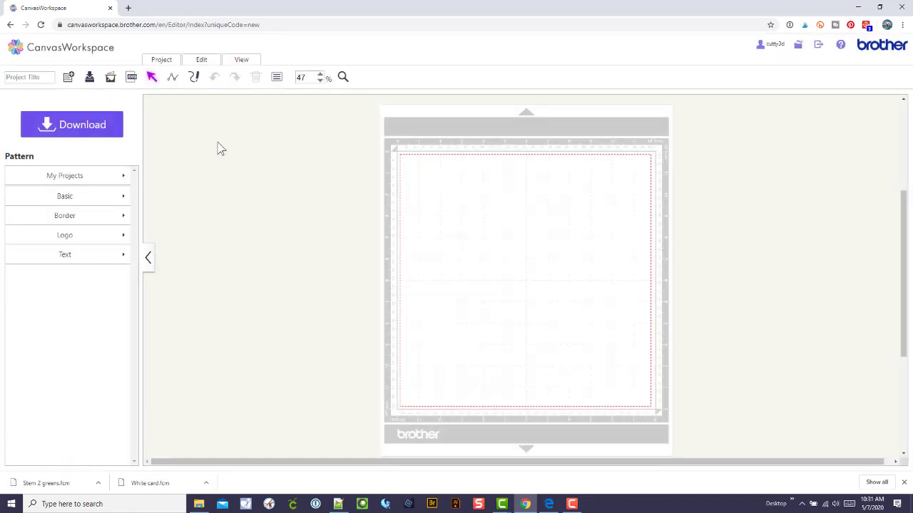
# Reopen the flower project from the saved projects list
pyautogui.scroll(-2, 204, 149)
pyautogui.click(71, 179)
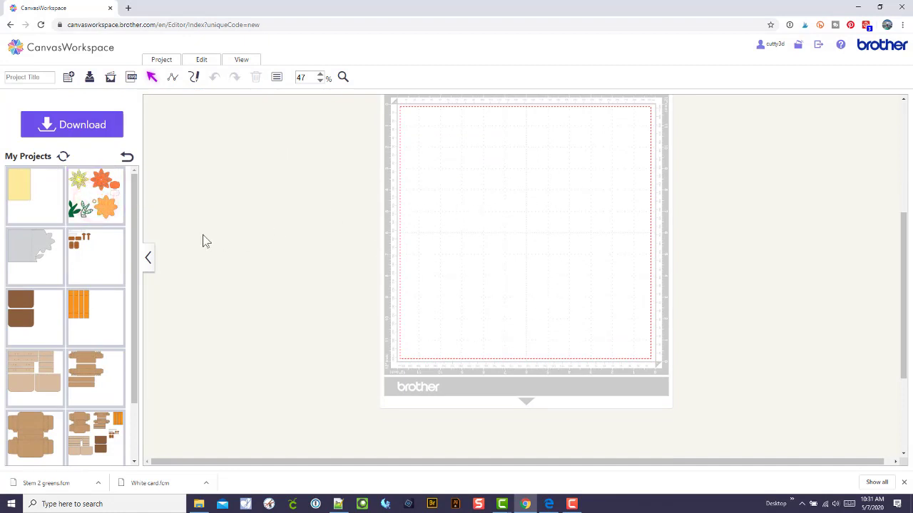
pyautogui.click(109, 212)
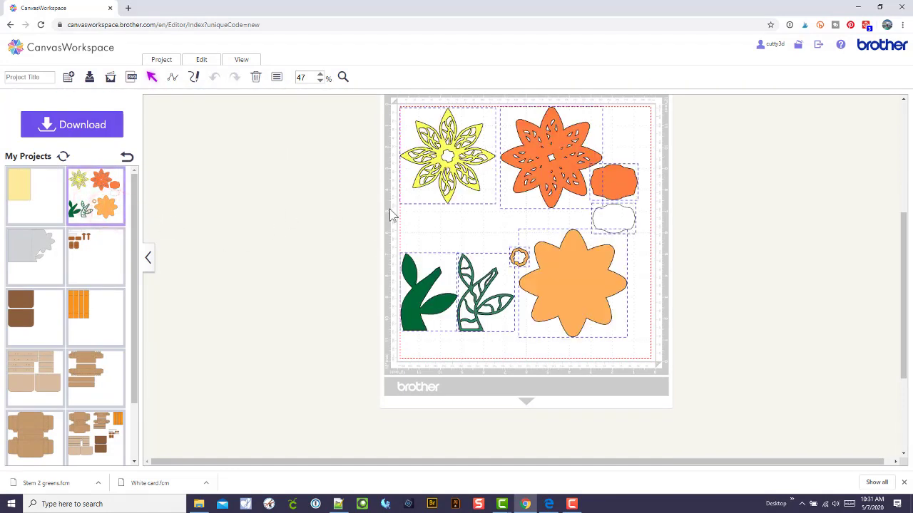
pyautogui.click(675, 319)
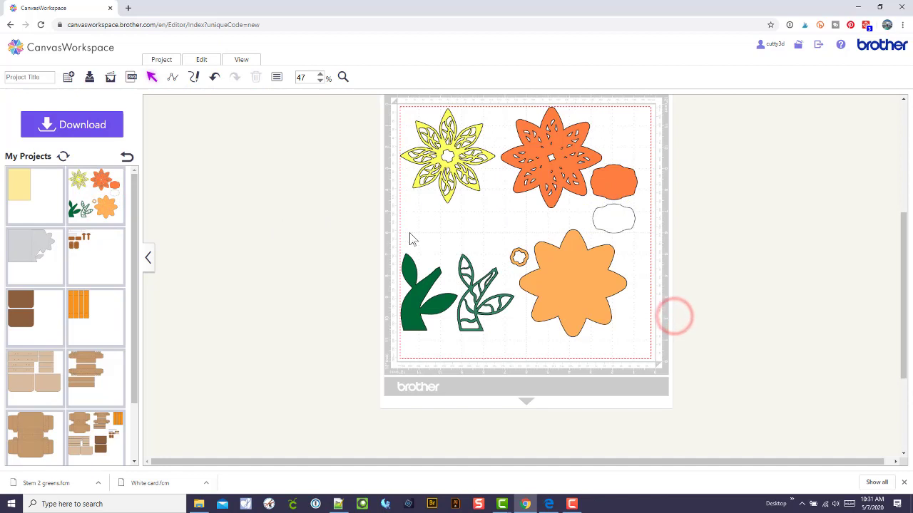
# Delete the two stems, orange blob and white outline; shift the big flower and ring left
pyautogui.moveTo(410, 233); pyautogui.dragTo(496, 337)
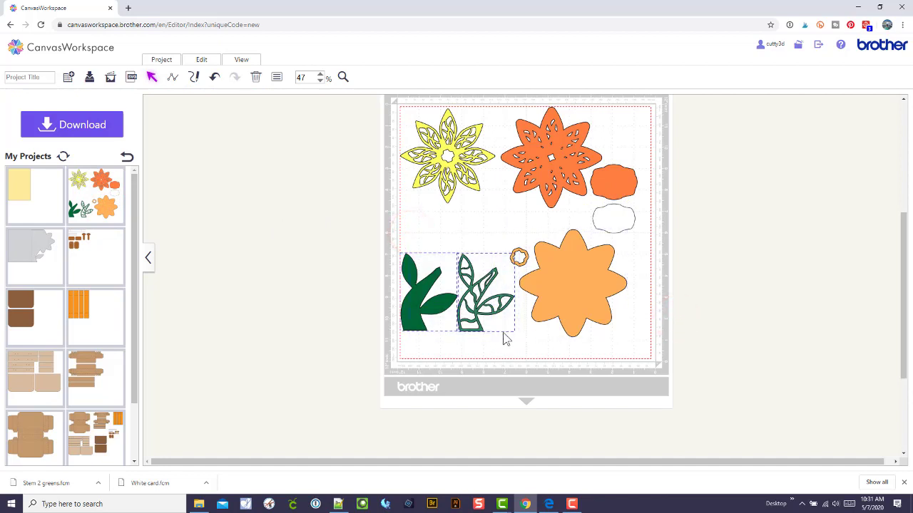
pyautogui.press('Delete')
pyautogui.moveTo(653, 245); pyautogui.dragTo(630, 164)
pyautogui.press('Delete')
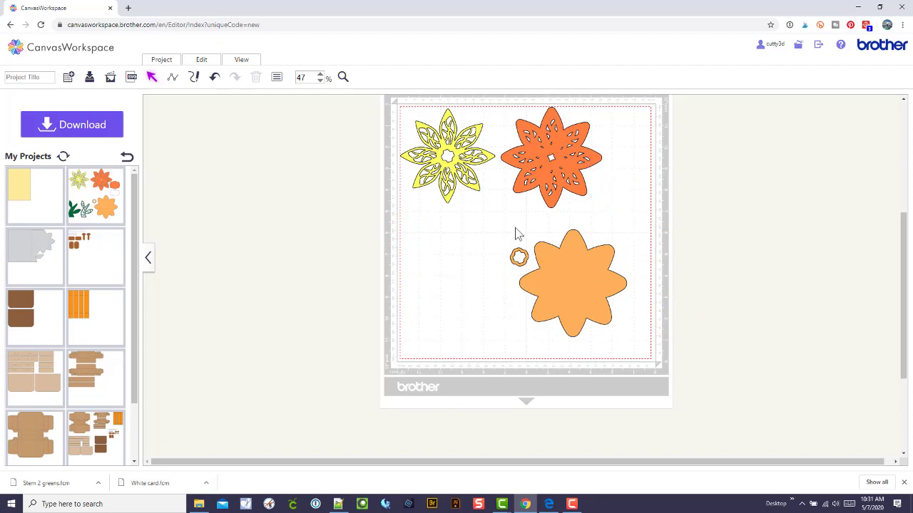
pyautogui.moveTo(628, 342); pyautogui.dragTo(554, 254)
pyautogui.moveTo(567, 286); pyautogui.dragTo(460, 274)
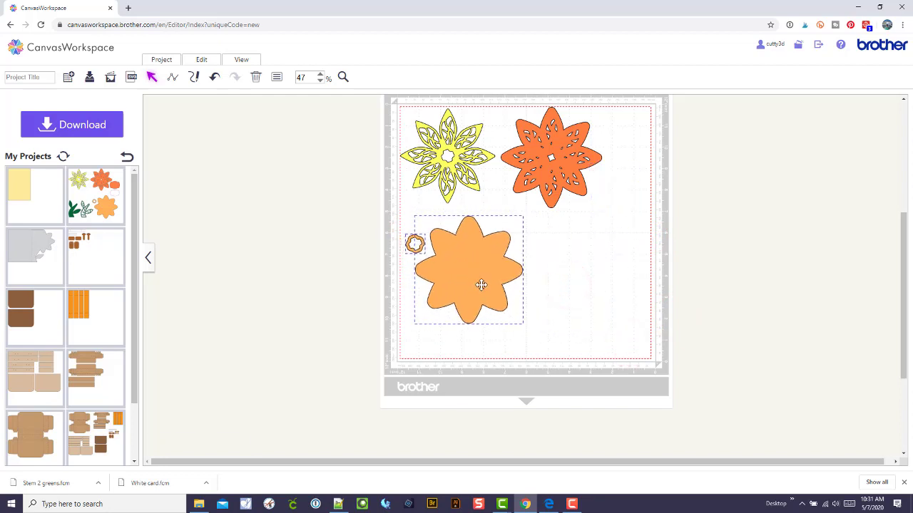
# Delete the upper orange flower and nudge the big flower and ring upward
pyautogui.click(549, 174)
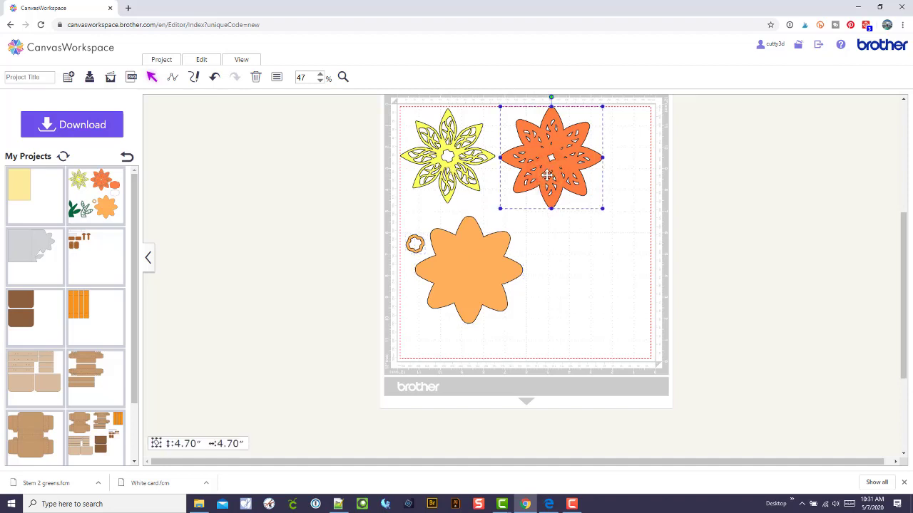
pyautogui.press('Delete')
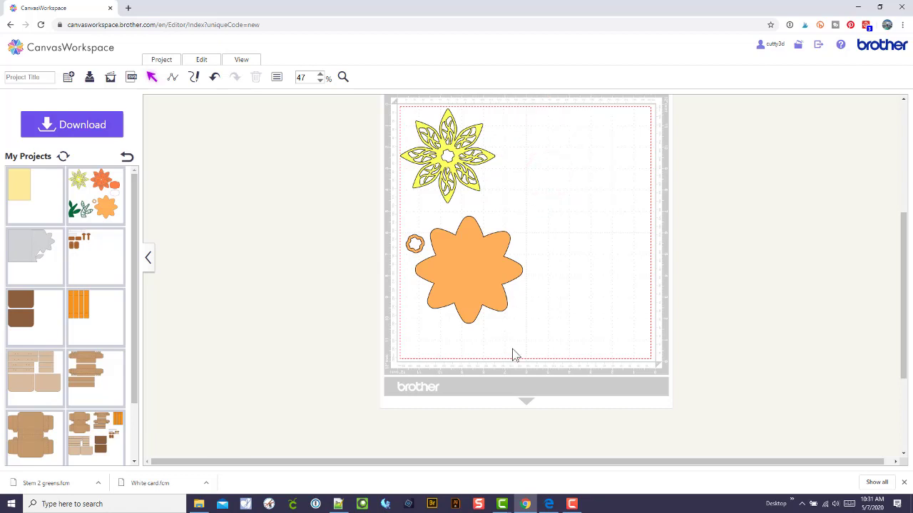
pyautogui.moveTo(566, 342); pyautogui.dragTo(437, 236)
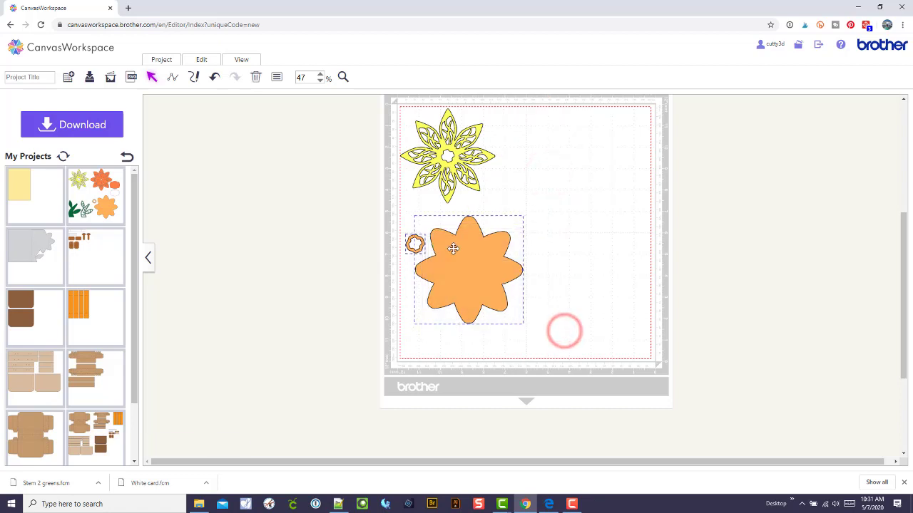
pyautogui.moveTo(477, 286); pyautogui.dragTo(475, 269)
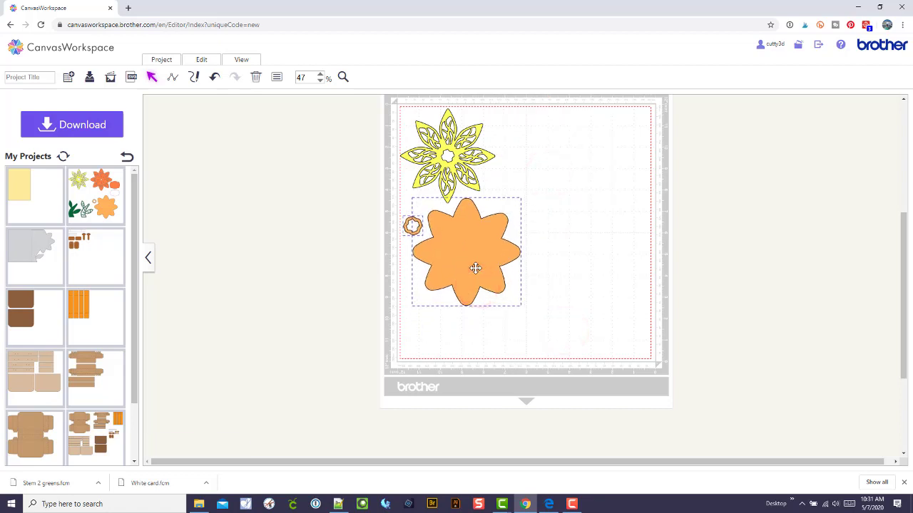
# Download the remaining flowers to the PC as Yellow top bottom flower.fcm
pyautogui.click(84, 128)
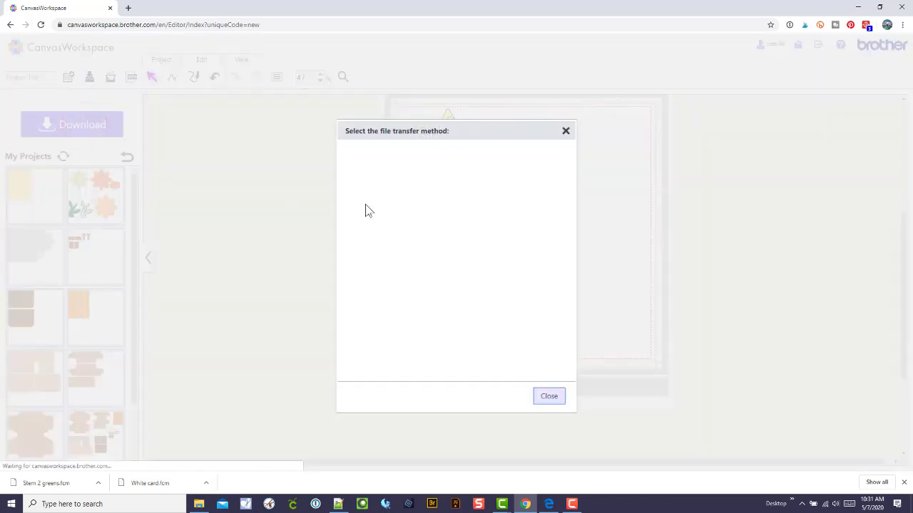
pyautogui.click(402, 202)
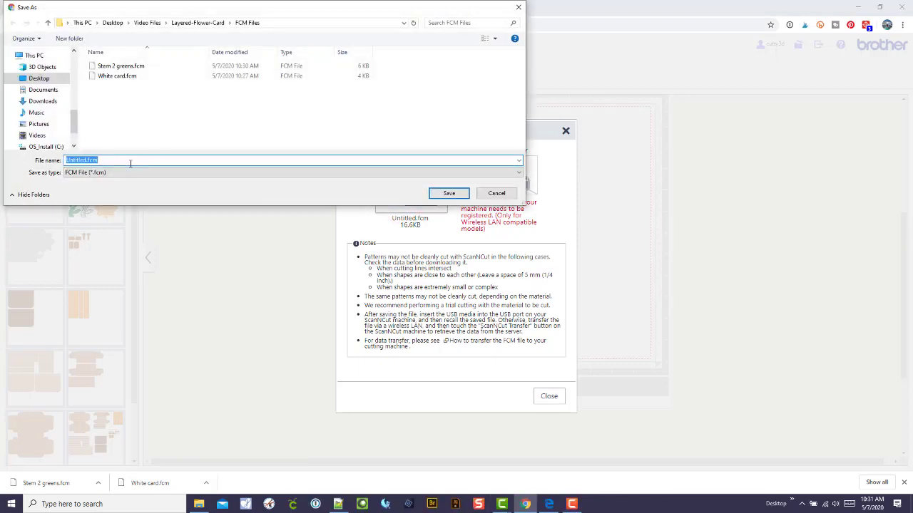
pyautogui.write('Yellow top bottom flower')
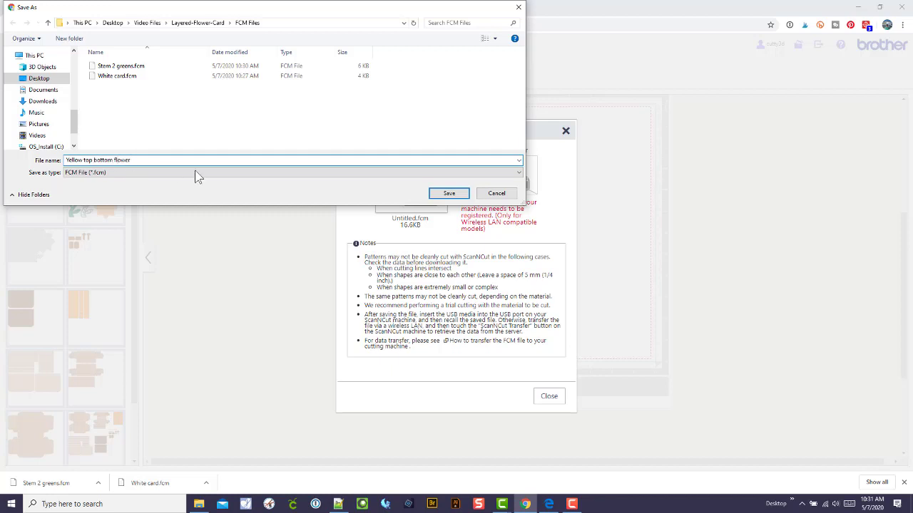
pyautogui.click(450, 194)
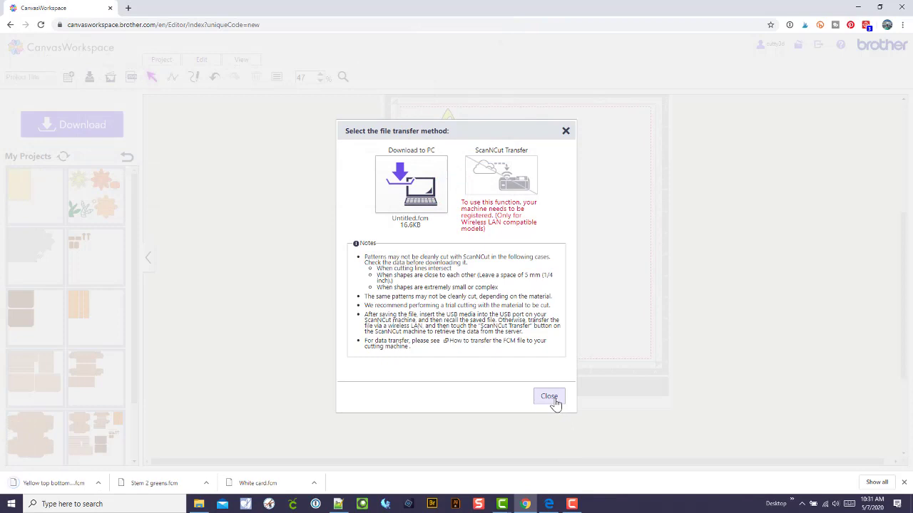
pyautogui.click(549, 397)
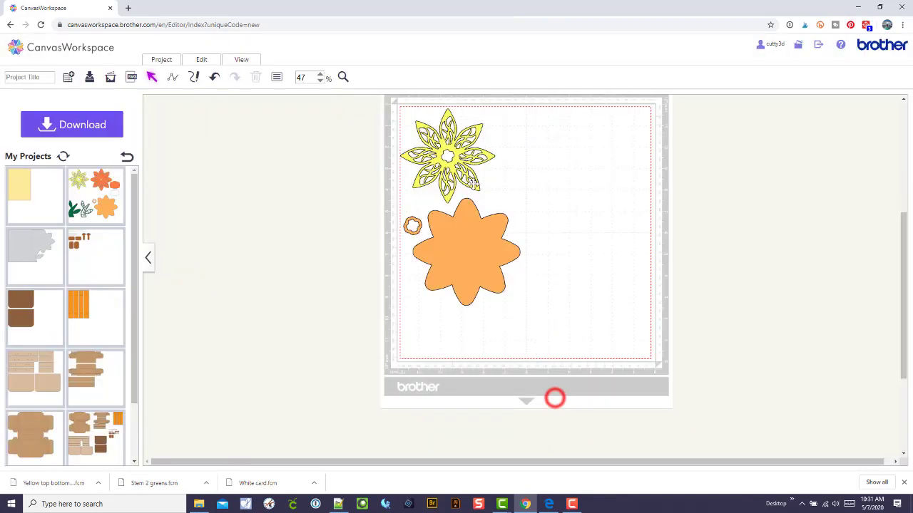
# Create a new project, accepting the browser's leave-site warning
pyautogui.click(69, 80)
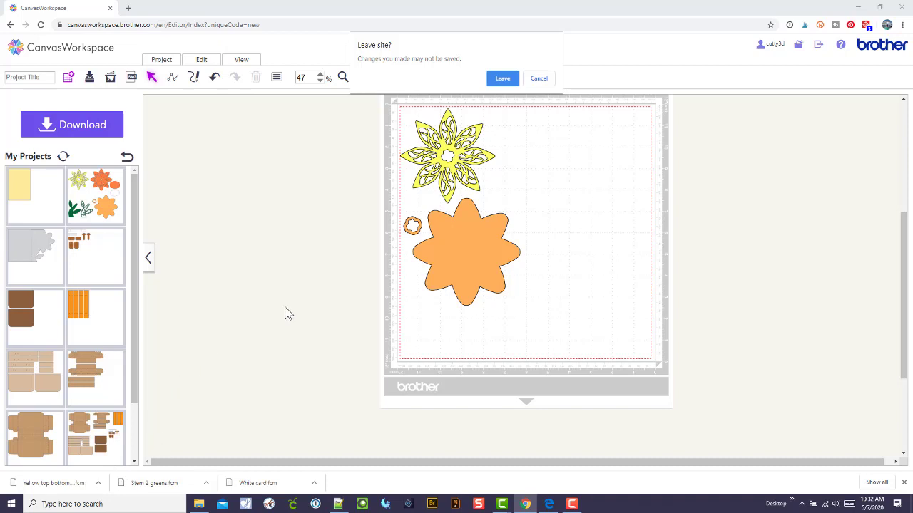
pyautogui.click(507, 79)
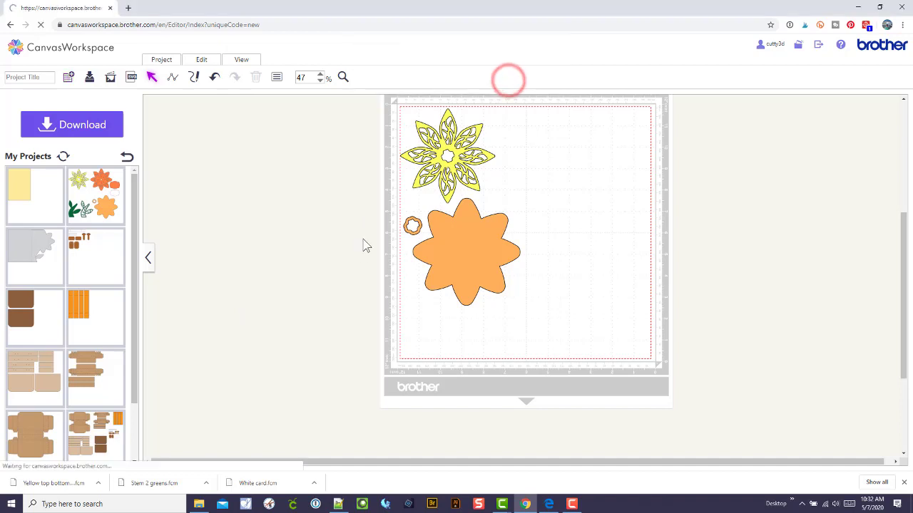